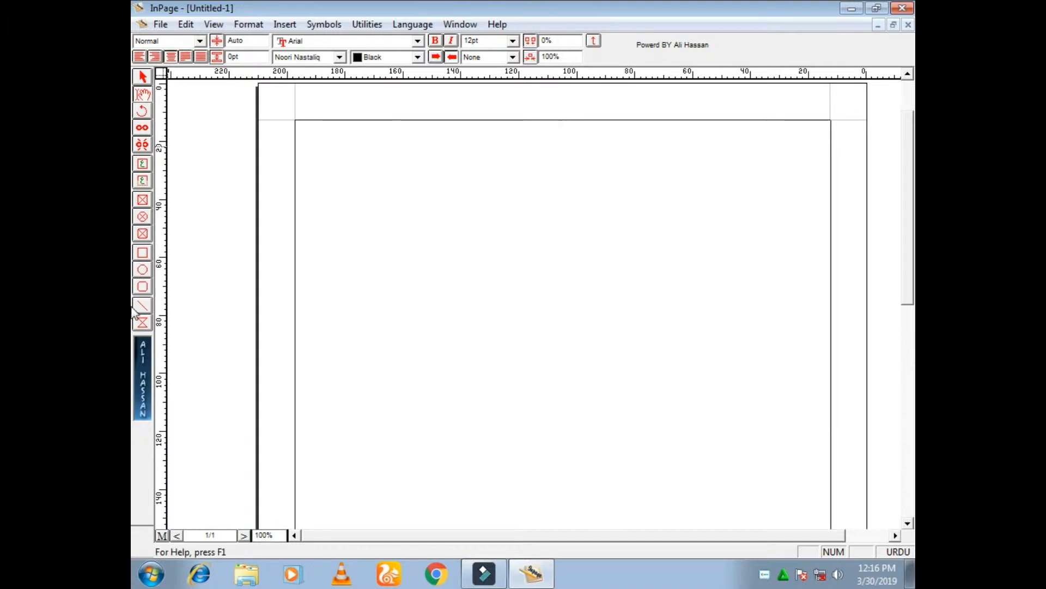
Draw a circle about 27 mm across at the page's top margin and nudge it left to a horizontal position of about 90 mm
{"action": "left_click", "coordinate": [147, 271]}
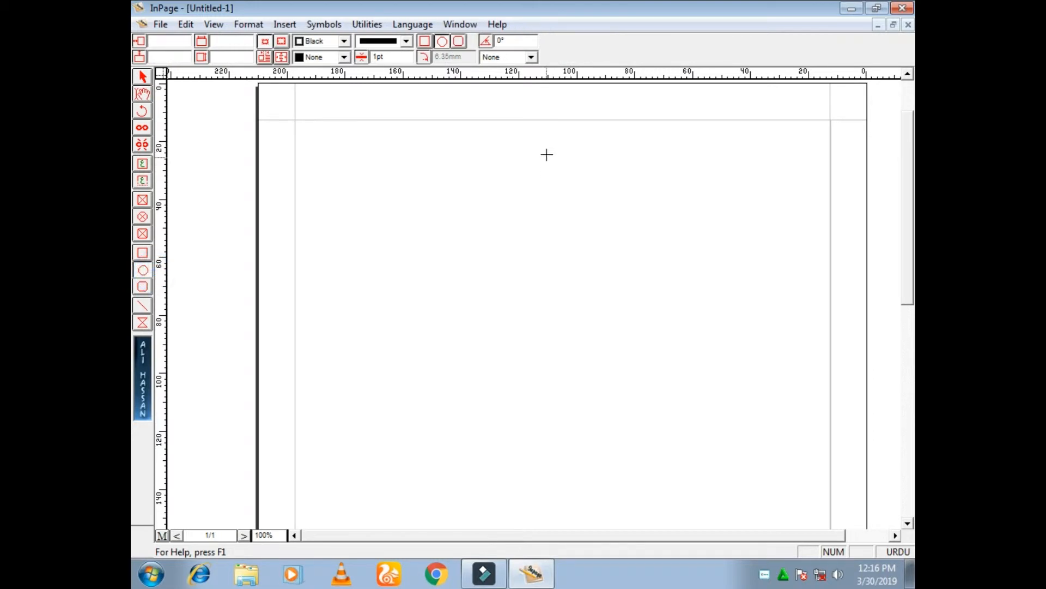
{"action": "left_click_drag", "start_coordinate": [545, 123], "coordinate": [625, 300]}
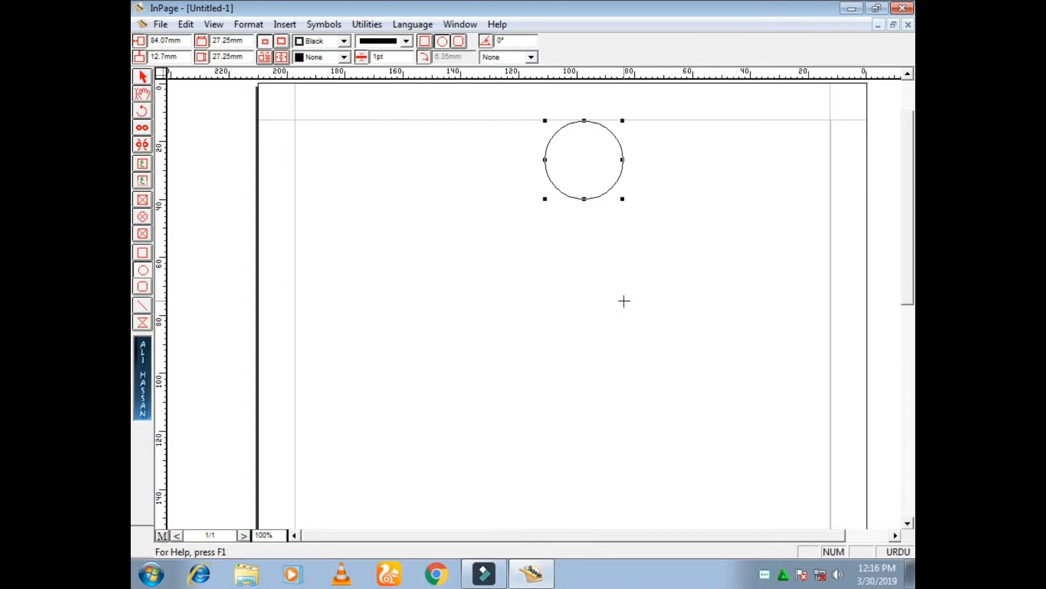
{"action": "key", "text": "Left"}
{"action": "key", "text": "Left"}
{"action": "key", "text": "Left"}
{"action": "key", "text": "Left"}
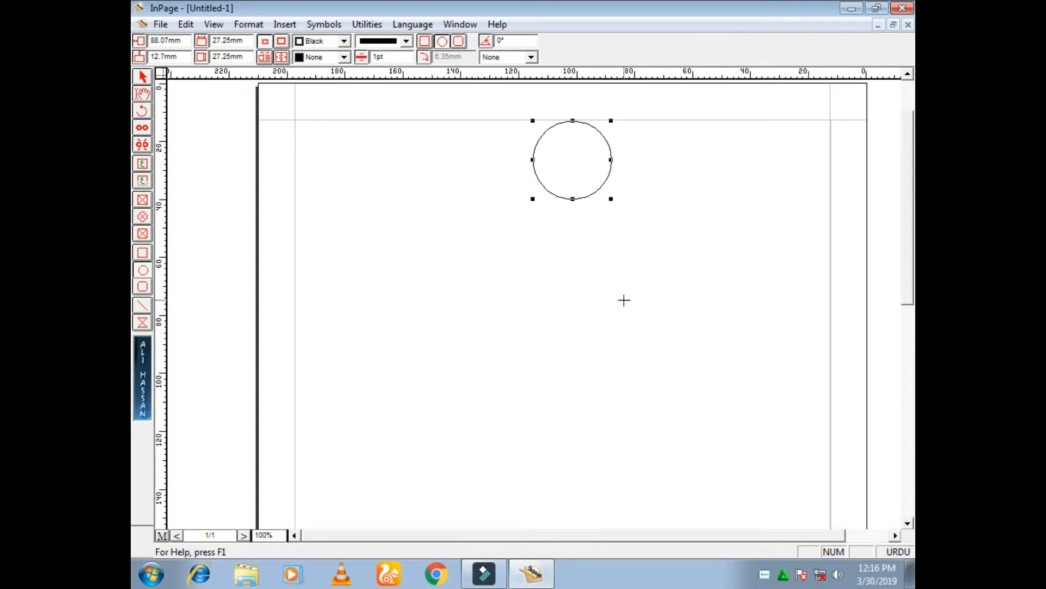
{"action": "key", "text": "Left"}
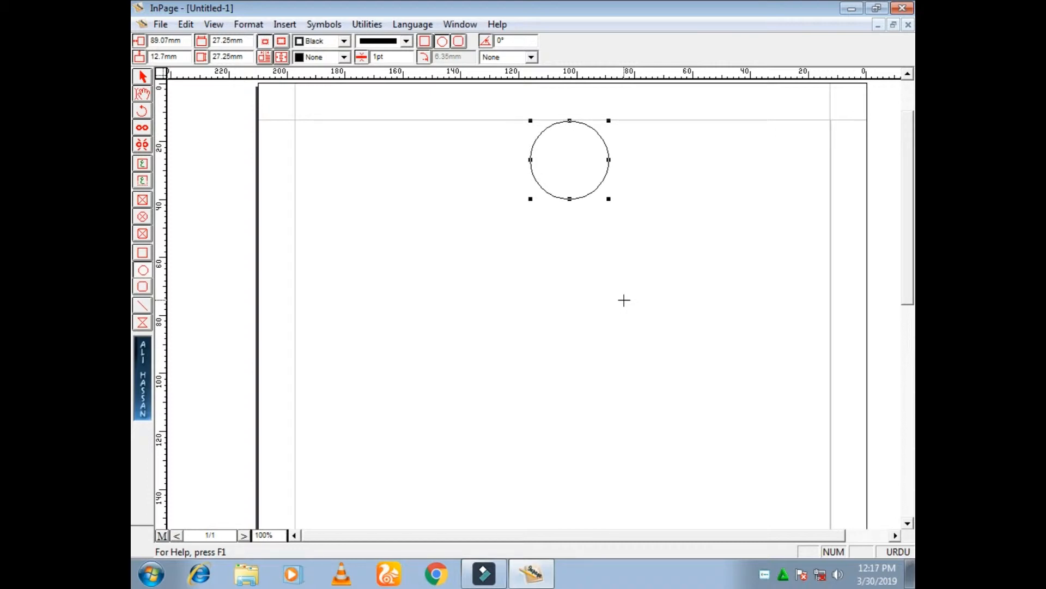
{"action": "key", "text": "Left"}
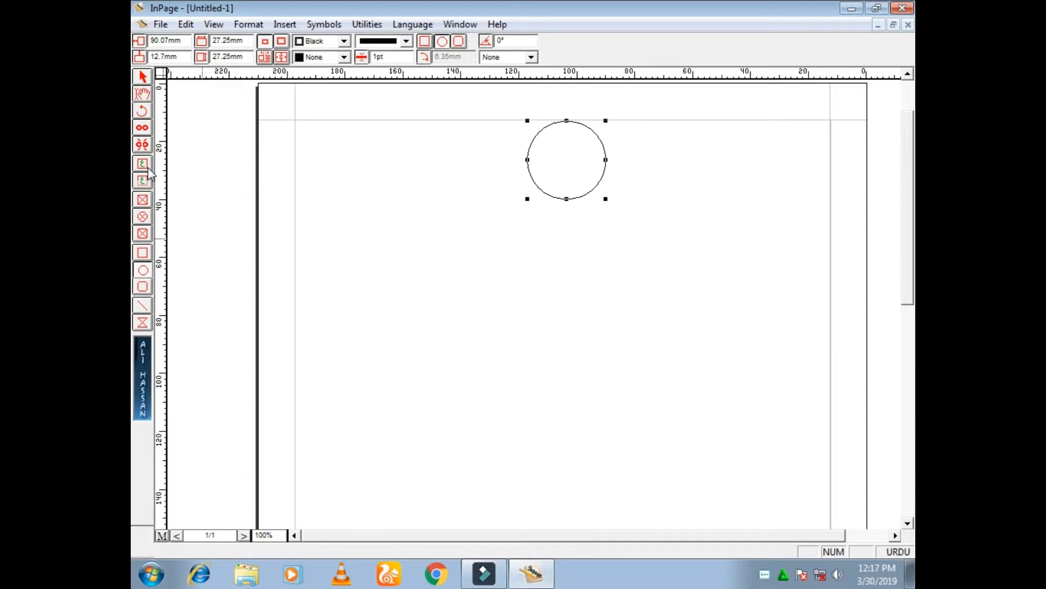
Draw a circular picture frame about 24 mm across over the circle
{"action": "left_click", "coordinate": [143, 218]}
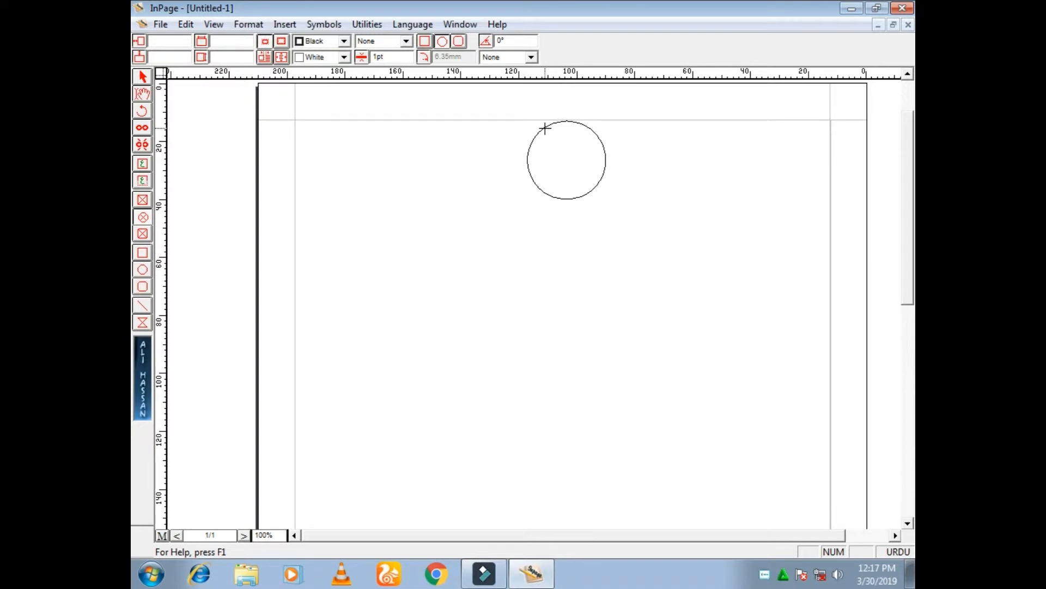
{"action": "left_click_drag", "start_coordinate": [545, 128], "coordinate": [614, 242]}
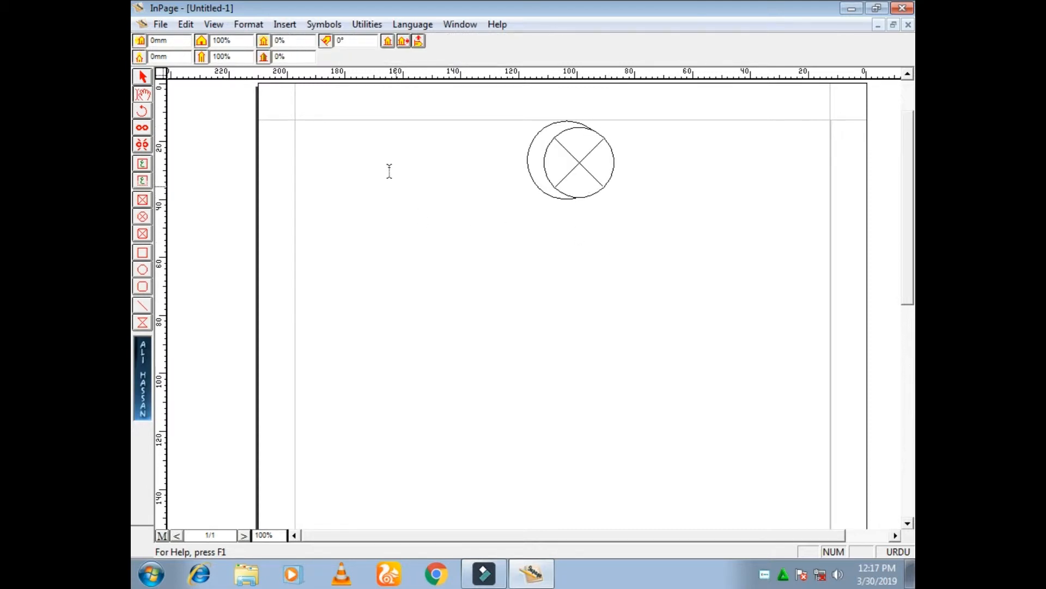
{"action": "left_click", "coordinate": [143, 78]}
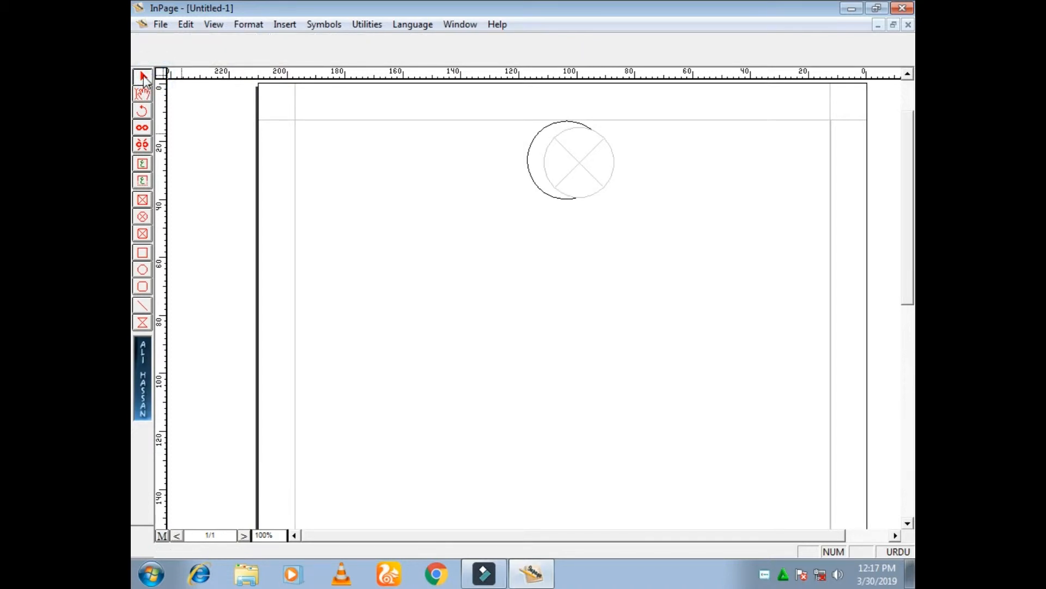
Nudge the circular picture frame left and up into the circle, and enlarge it slightly to fit the outline
{"action": "left_click", "coordinate": [560, 142]}
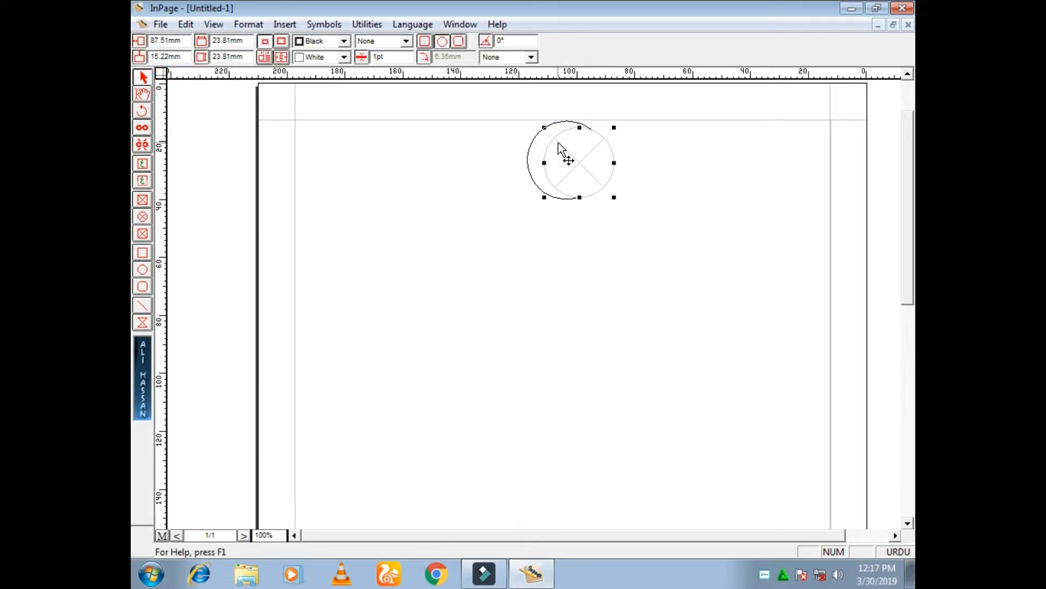
{"action": "key", "text": "Left"}
{"action": "key", "text": "Left"}
{"action": "key", "text": "Left"}
{"action": "key", "text": "Left"}
{"action": "key", "text": "Up"}
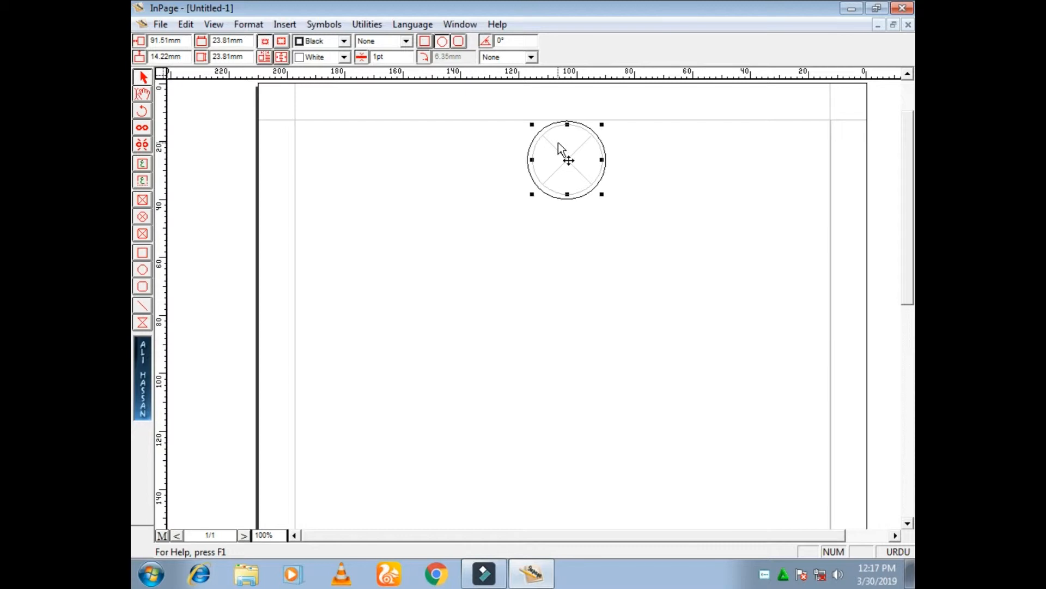
{"action": "key", "text": "Left"}
{"action": "key", "text": "Up"}
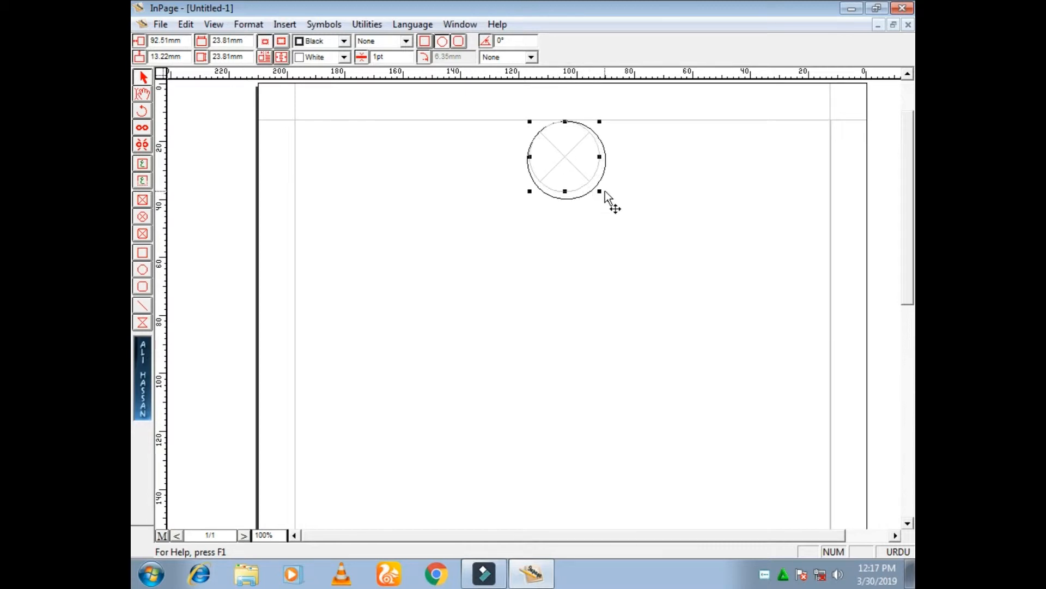
{"action": "left_click_drag", "start_coordinate": [598, 191], "coordinate": [603, 210]}
{"action": "left_click", "coordinate": [703, 208]}
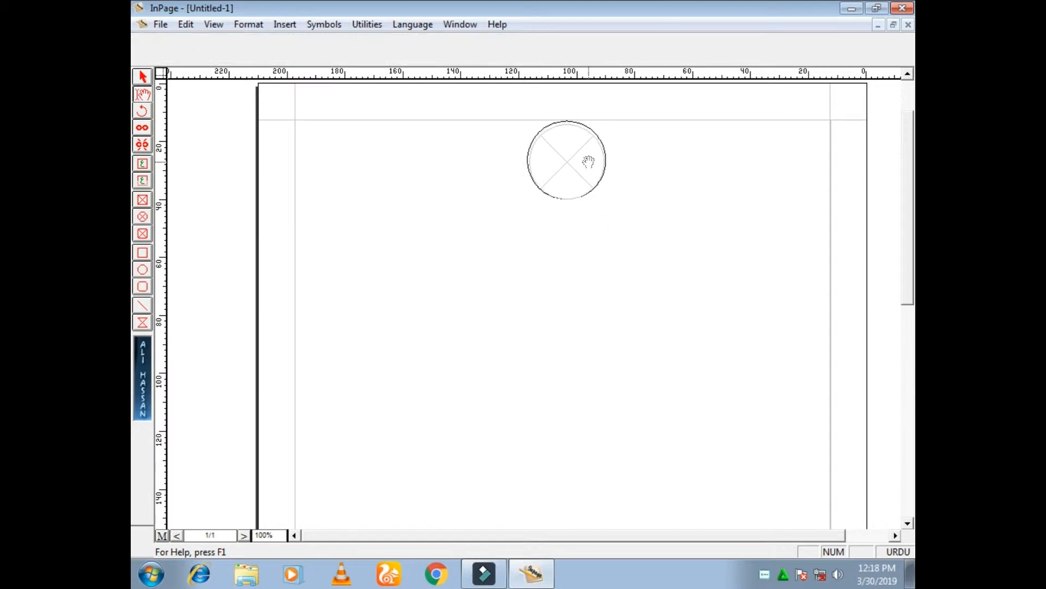
Import the picture "frofile photo" from the Desktop into the circular frame
{"action": "double_click", "coordinate": [566, 163]}
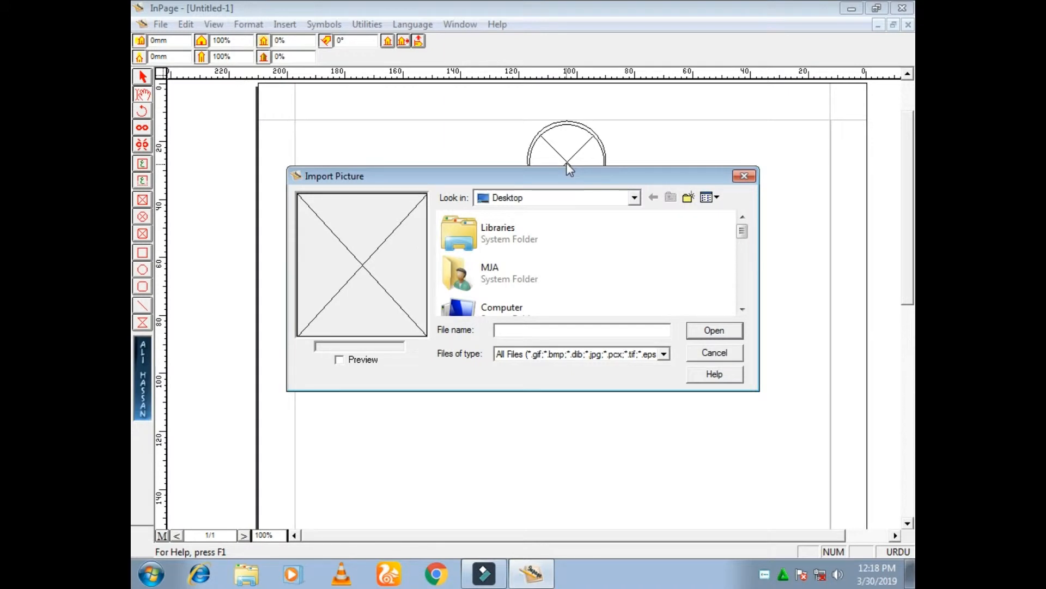
{"action": "left_click", "coordinate": [635, 198]}
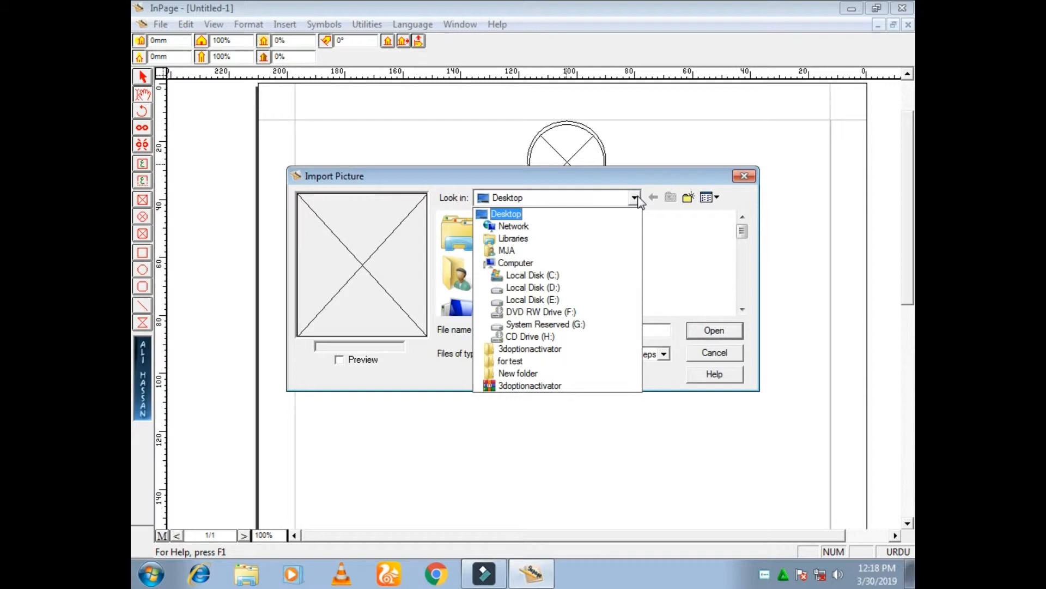
{"action": "left_click", "coordinate": [499, 216]}
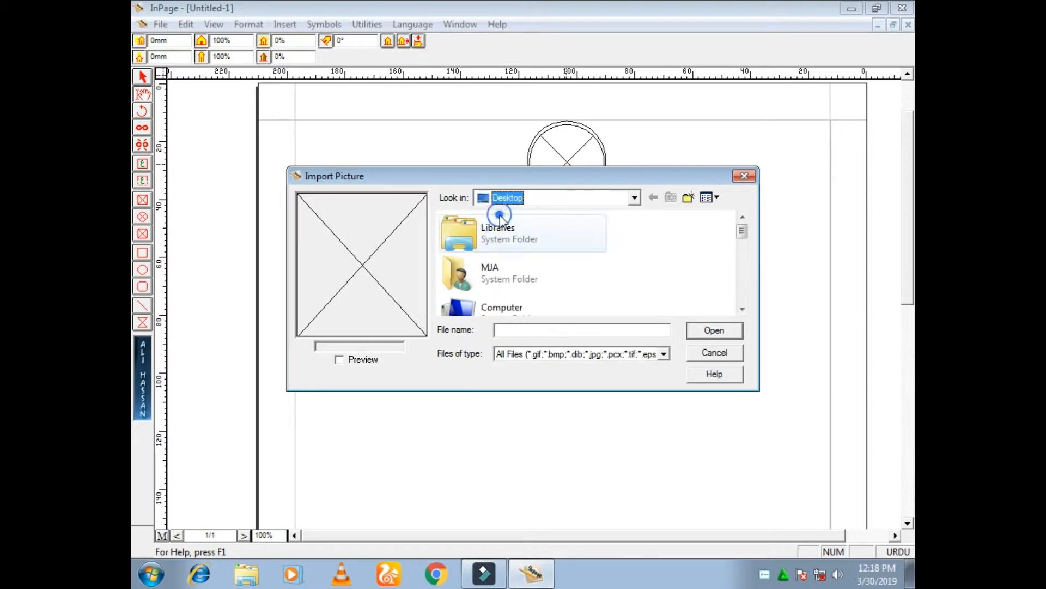
{"action": "left_click", "coordinate": [741, 309]}
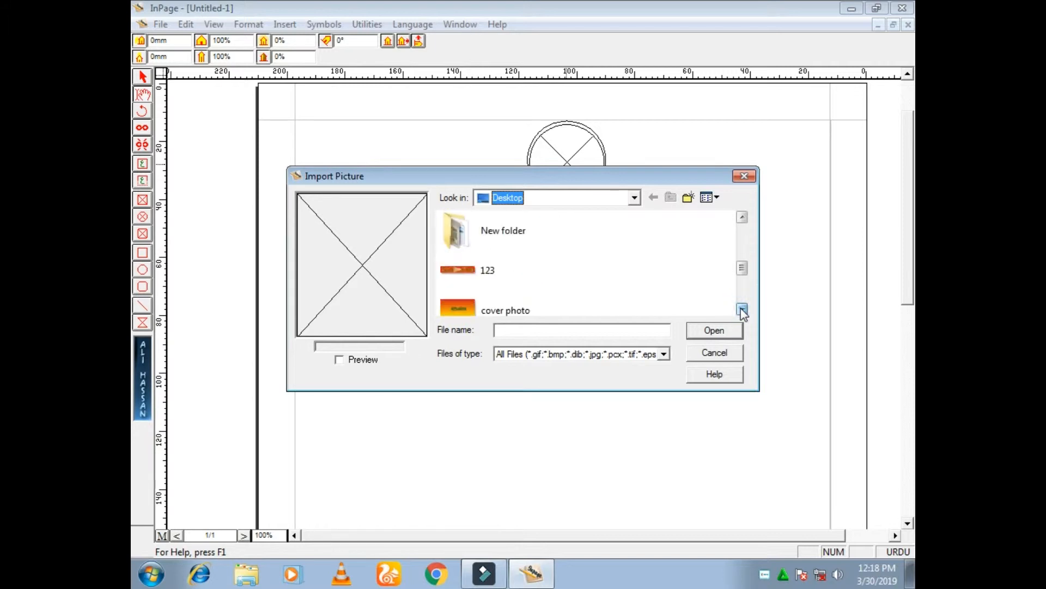
{"action": "left_click", "coordinate": [742, 309]}
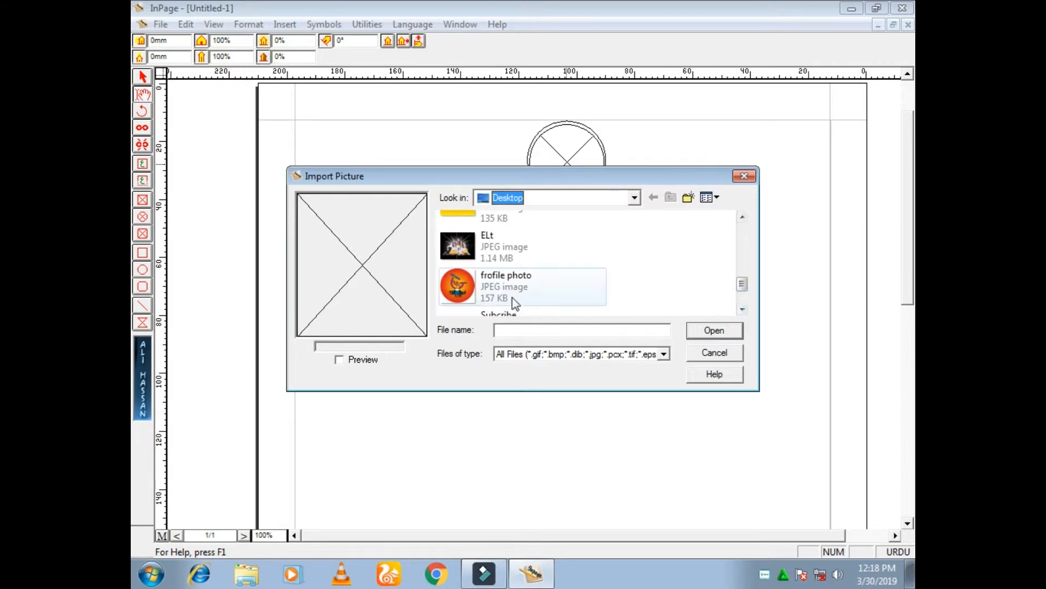
{"action": "left_click", "coordinate": [457, 284]}
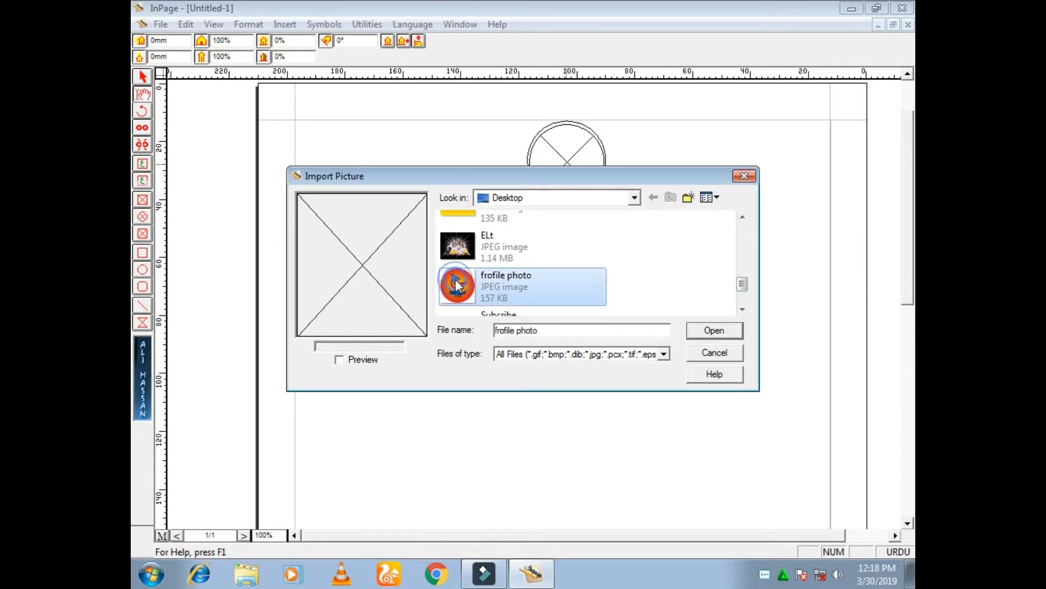
{"action": "left_click", "coordinate": [724, 331]}
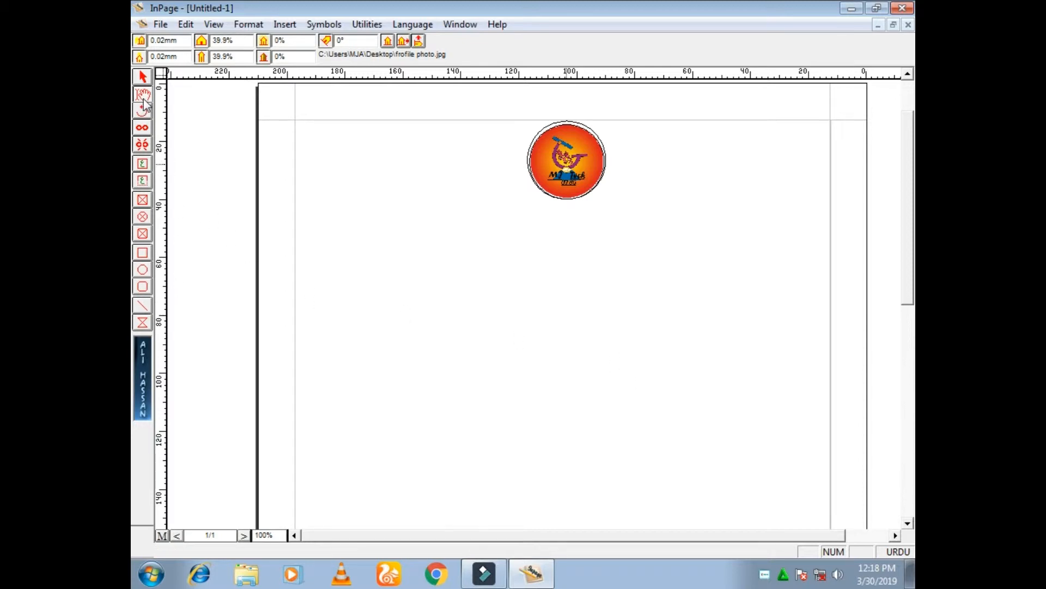
Place the text cursor on the line below the logo and set the font size to 24pt
{"action": "left_click", "coordinate": [686, 232]}
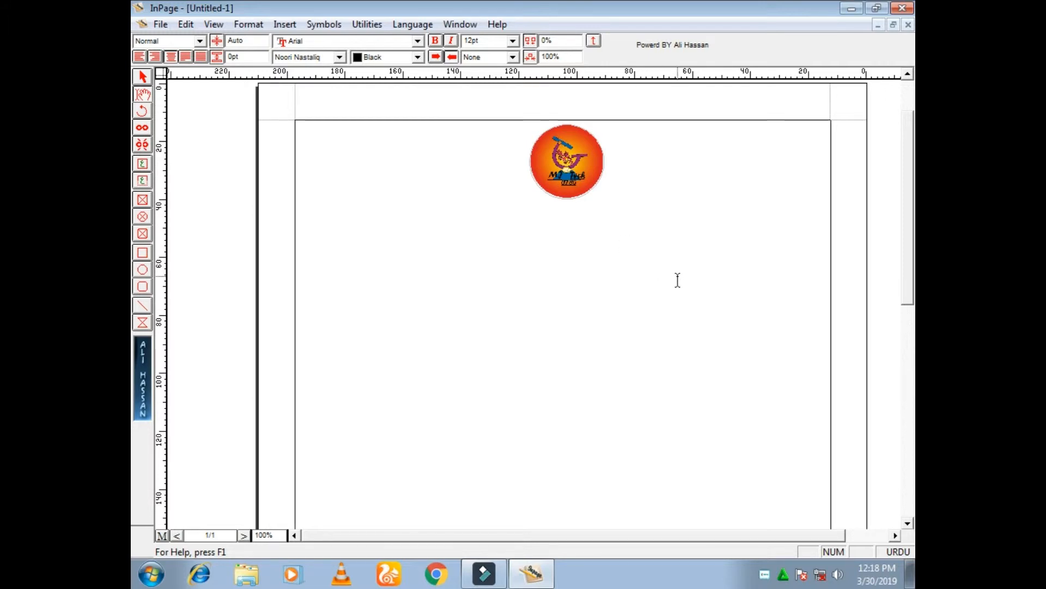
{"action": "type", "text": "ر"}
{"action": "key", "text": "BackSpace"}
{"action": "left_click", "coordinate": [513, 41]}
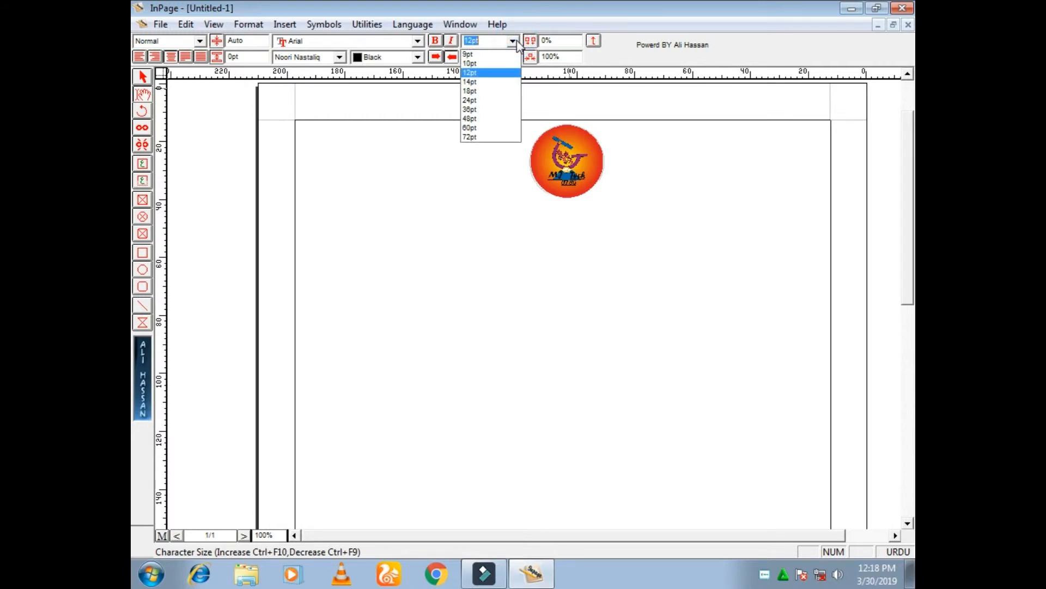
{"action": "left_click", "coordinate": [499, 109]}
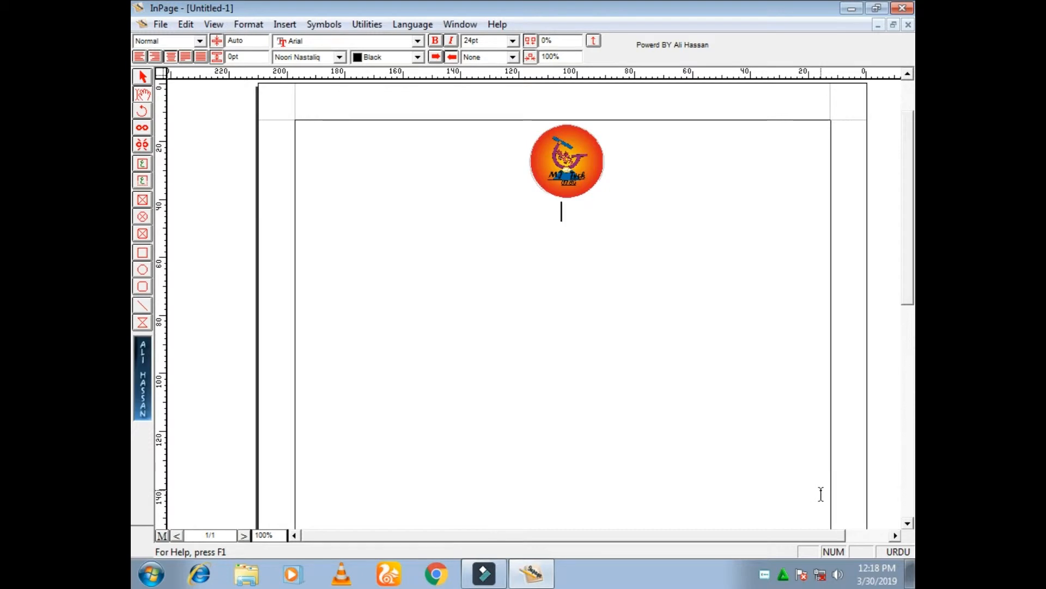
Write the Urdu heading "سکول کا نام" below the logo
{"action": "type", "text": "سکولکا"}
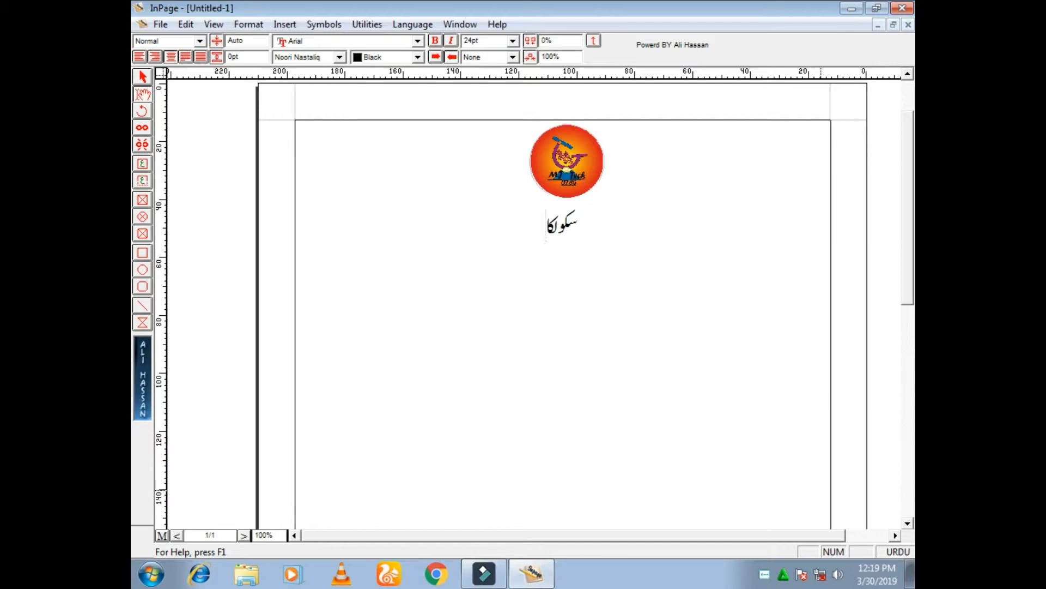
{"action": "key", "text": "BackSpace"}
{"action": "key", "text": "BackSpace"}
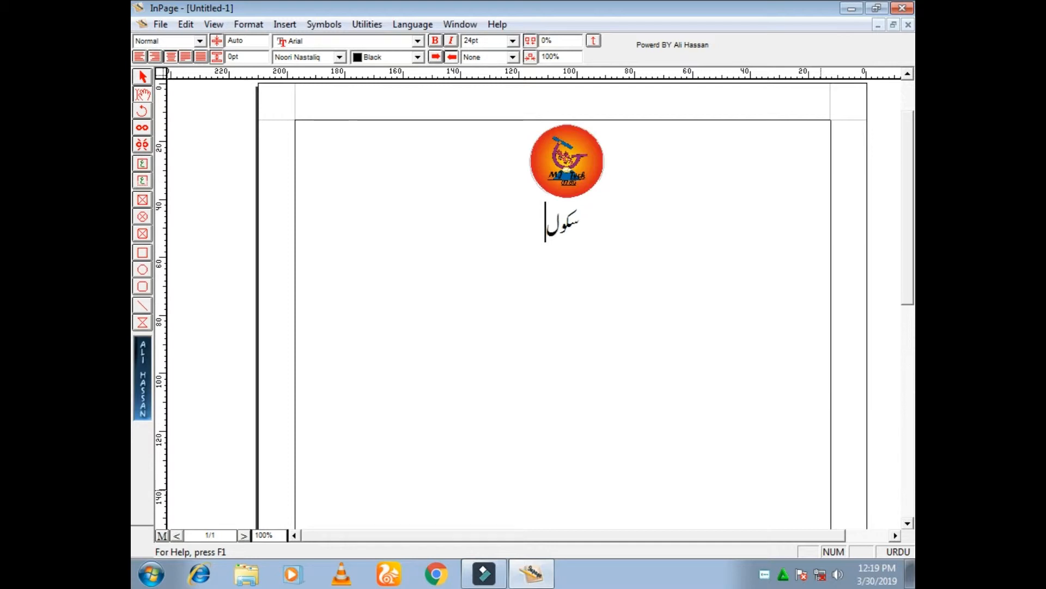
{"action": "type", "text": "کا نام"}
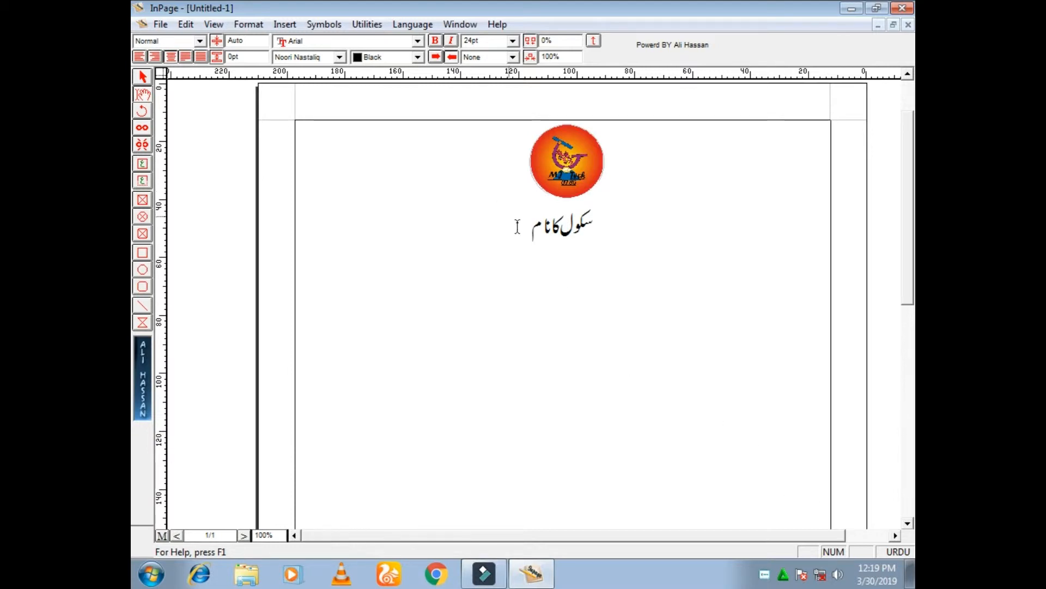
Make the heading "سکول کا نام" bold with a single underline
{"action": "left_click_drag", "start_coordinate": [526, 223], "coordinate": [598, 225]}
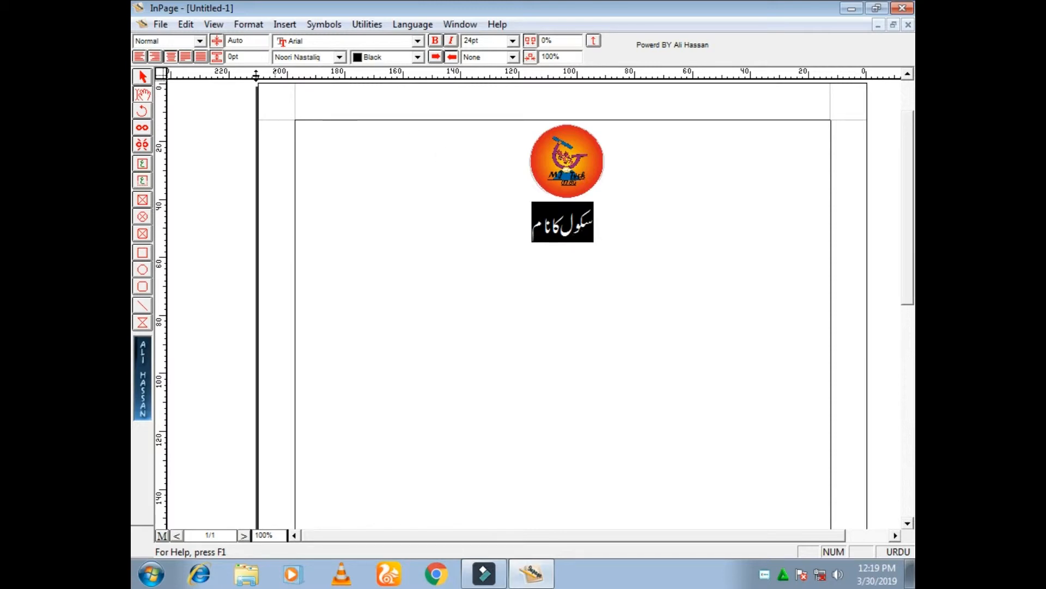
{"action": "left_click", "coordinate": [439, 40]}
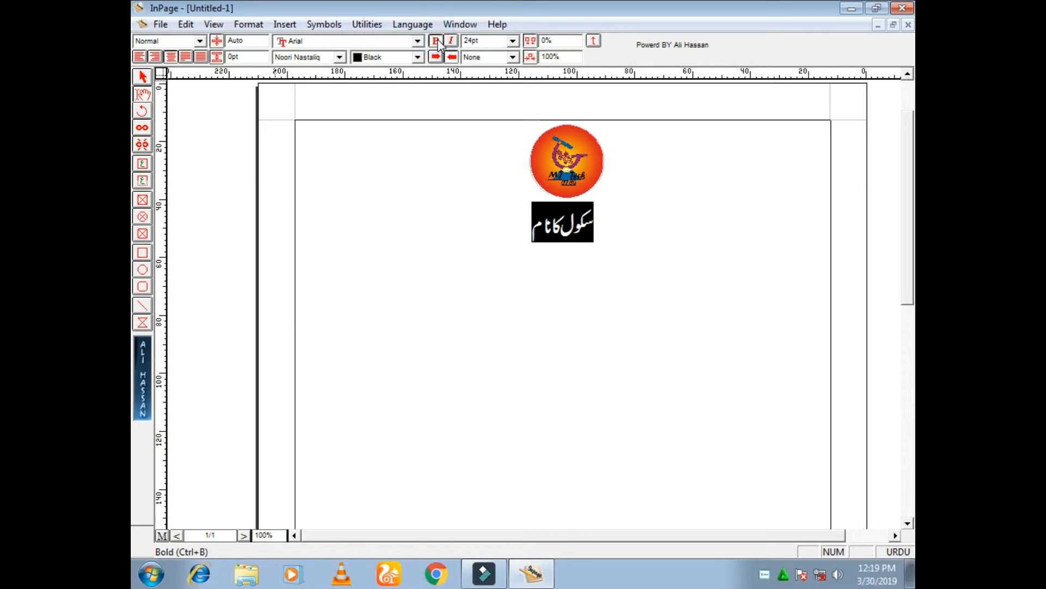
{"action": "left_click", "coordinate": [512, 57]}
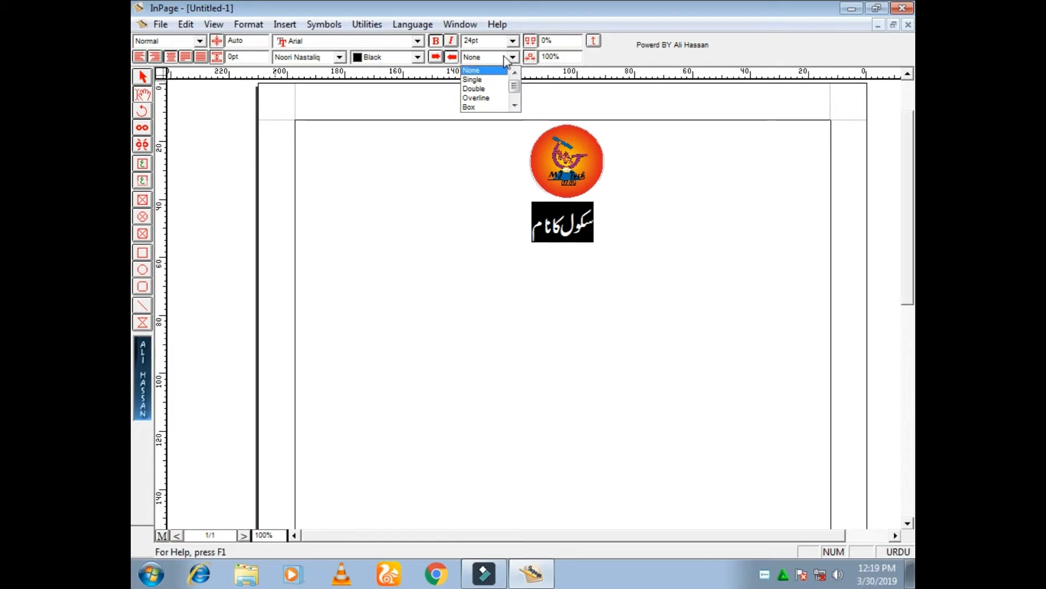
{"action": "left_click", "coordinate": [492, 82]}
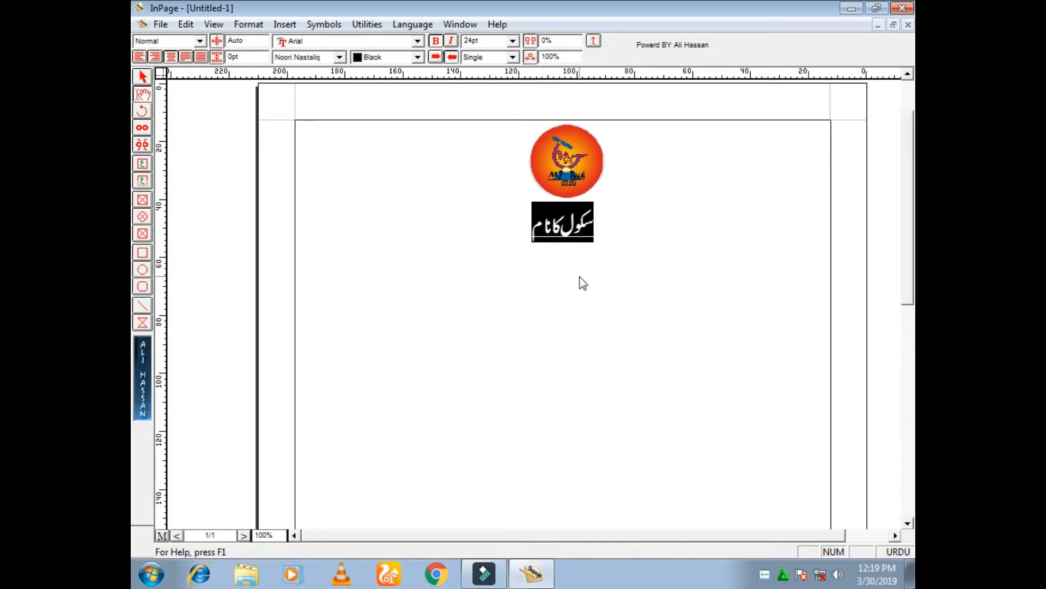
Start a new right-aligned line below the heading and set its font size to 20pt
{"action": "left_click", "coordinate": [527, 238]}
{"action": "key", "text": "Return"}
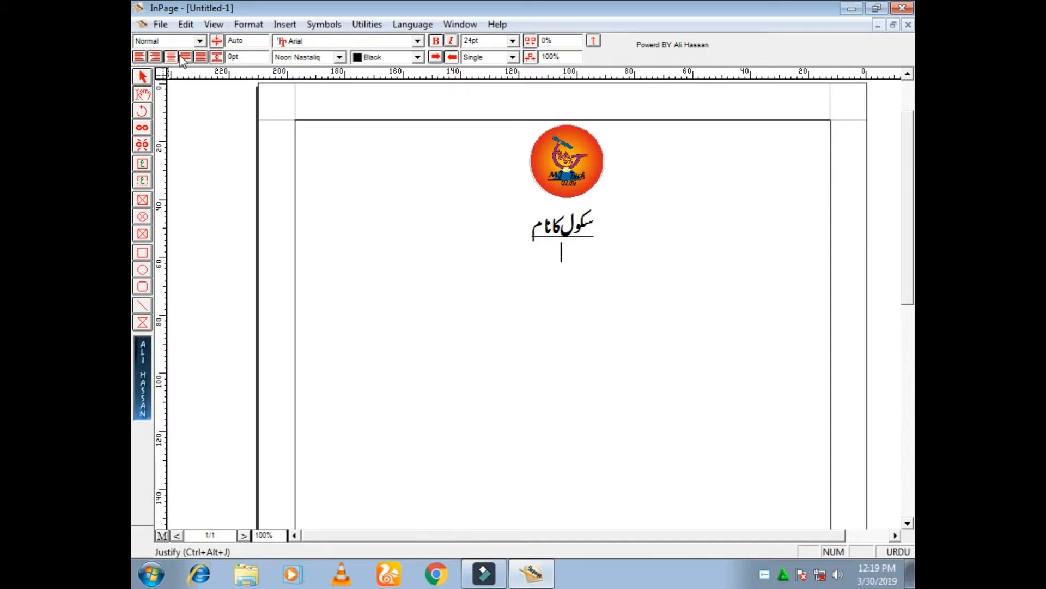
{"action": "left_click", "coordinate": [155, 57]}
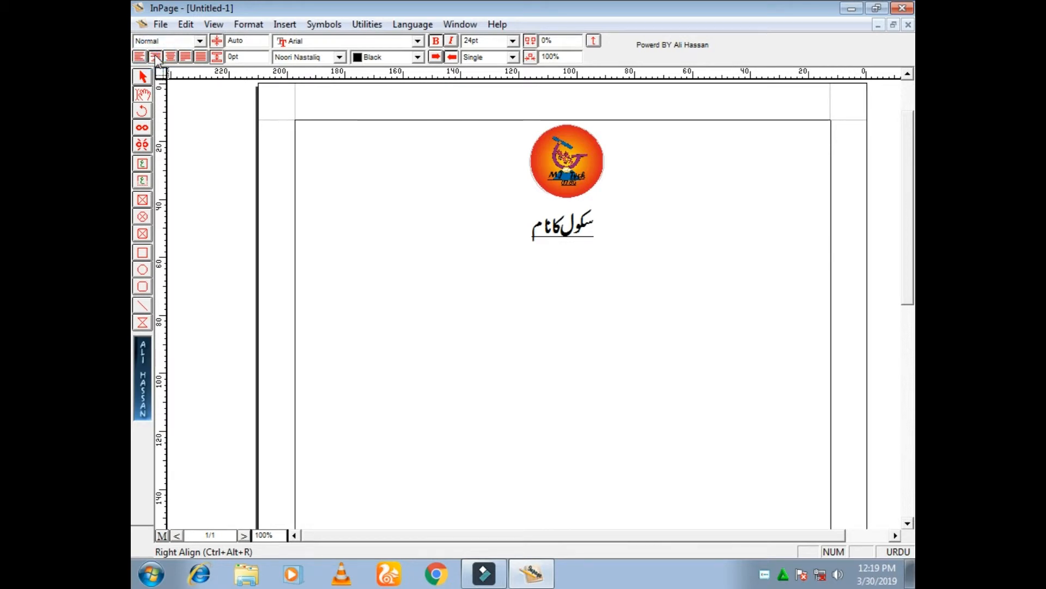
{"action": "double_click", "coordinate": [483, 41]}
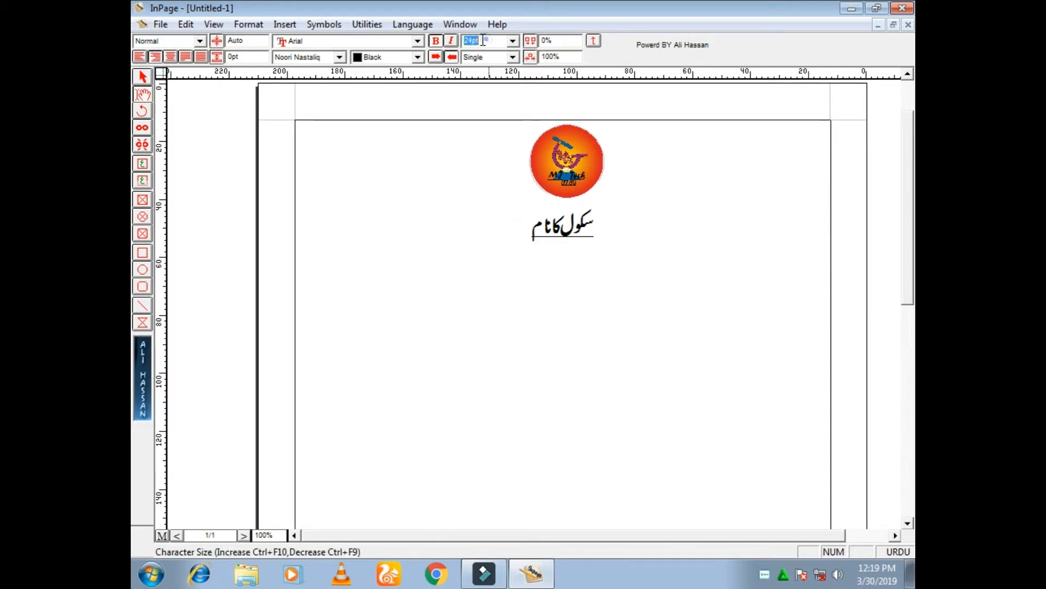
{"action": "left_click", "coordinate": [487, 41]}
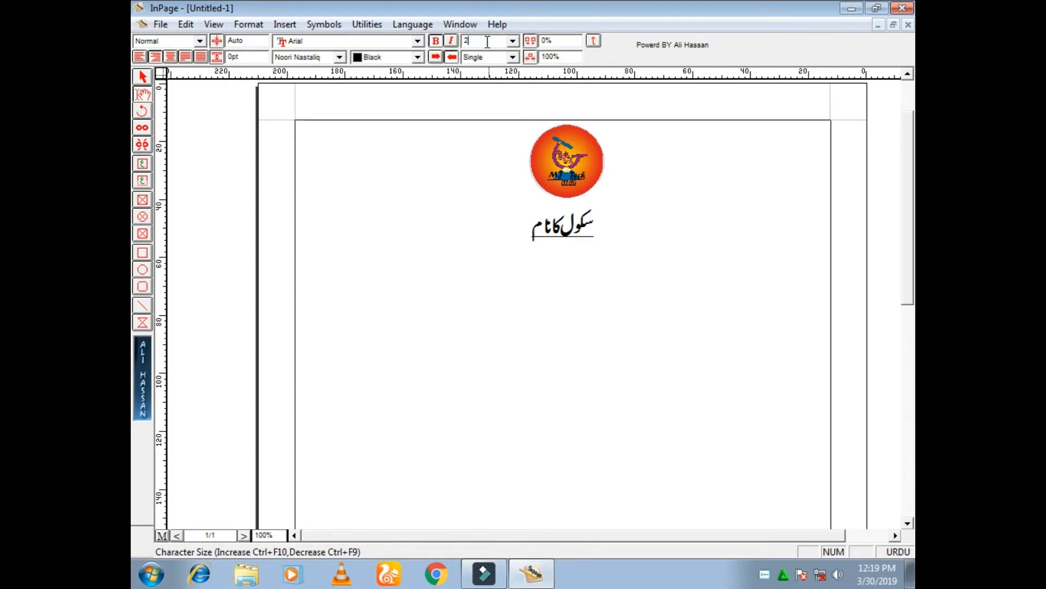
{"action": "type", "text": "0"}
{"action": "key", "text": "Return"}
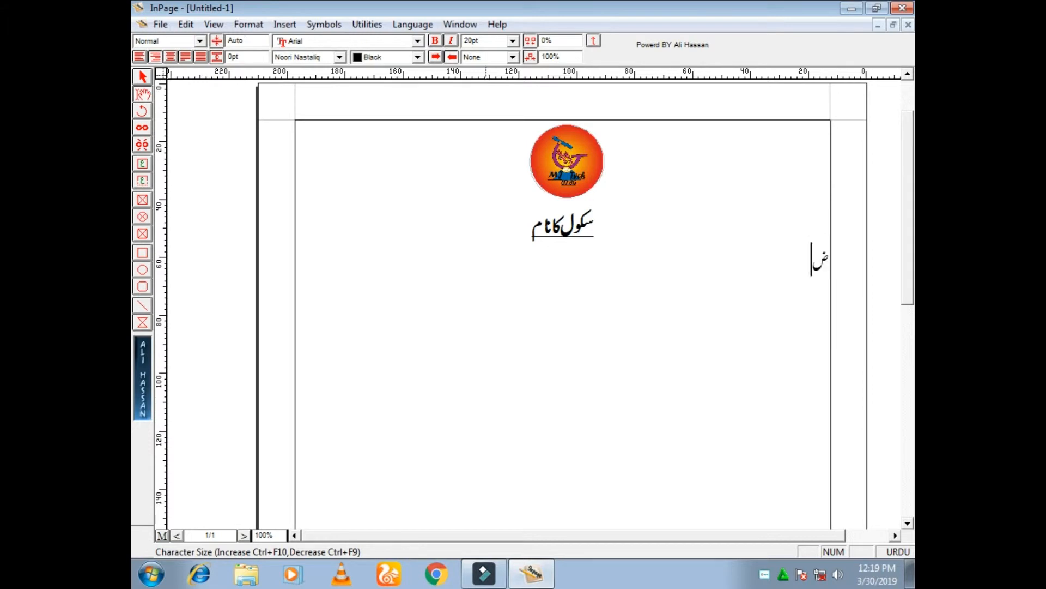
Write the label "جماعت:" on the new line and follow it with an underscore blank
{"action": "type", "text": "جماعٹ"}
{"action": "key", "text": "BackSpace"}
{"action": "type", "text": "ت:"}
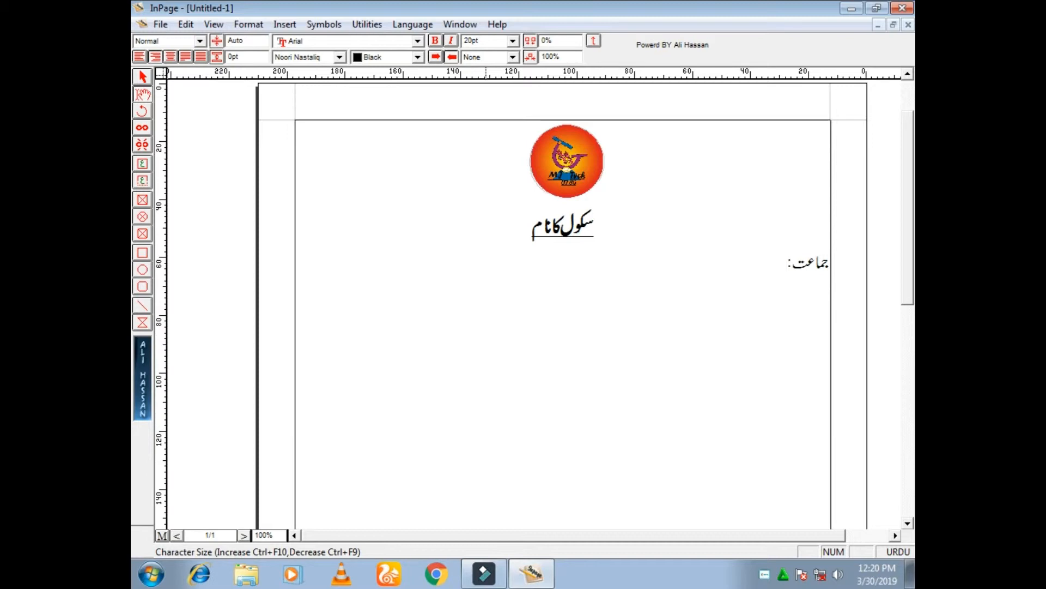
{"action": "key", "text": "ctrl+space"}
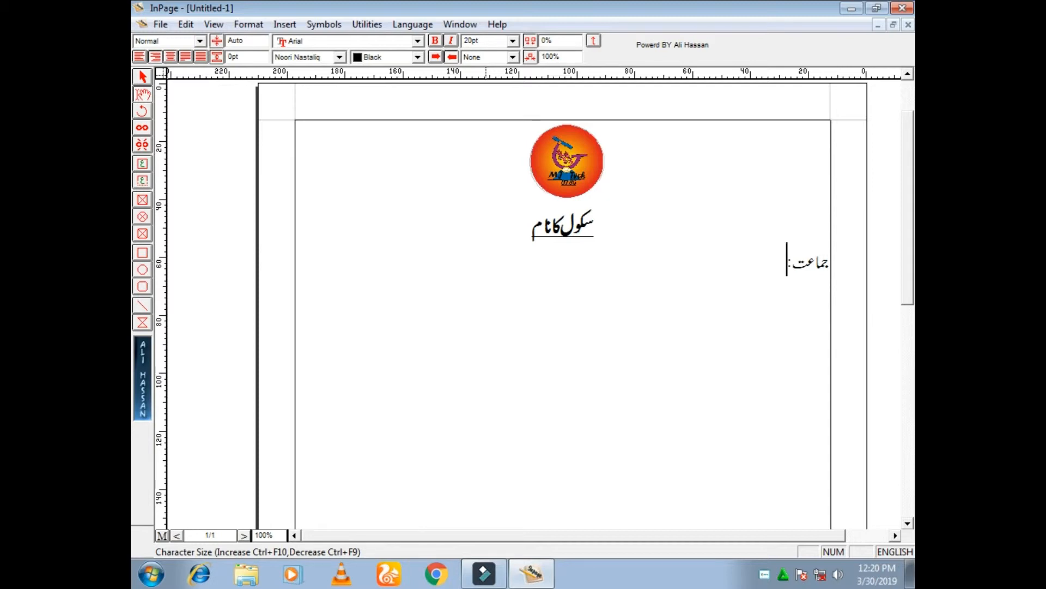
{"action": "type", "text": "_______"}
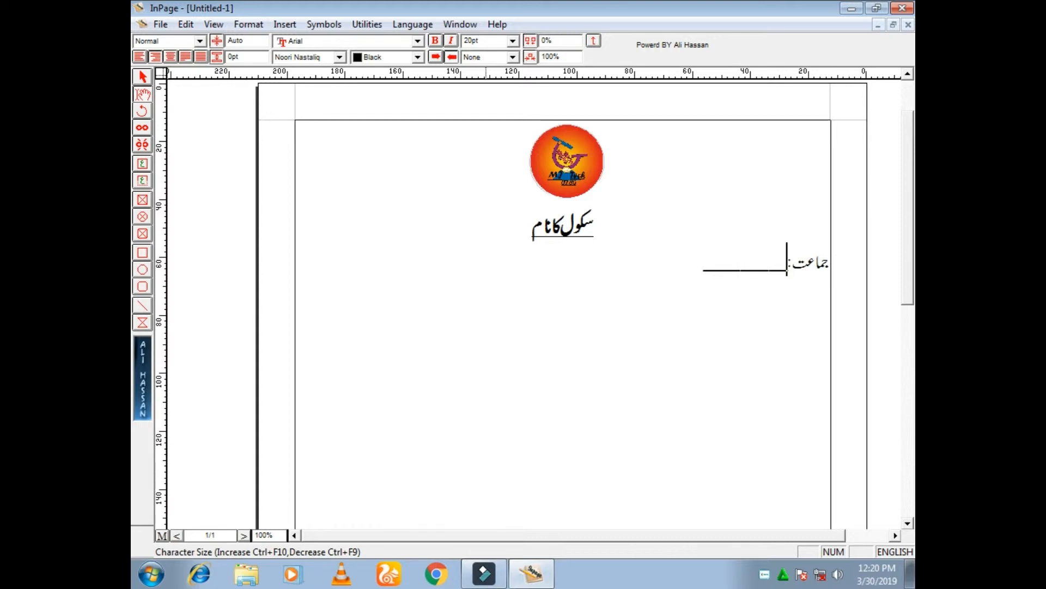
{"action": "key", "text": "ctrl+space"}
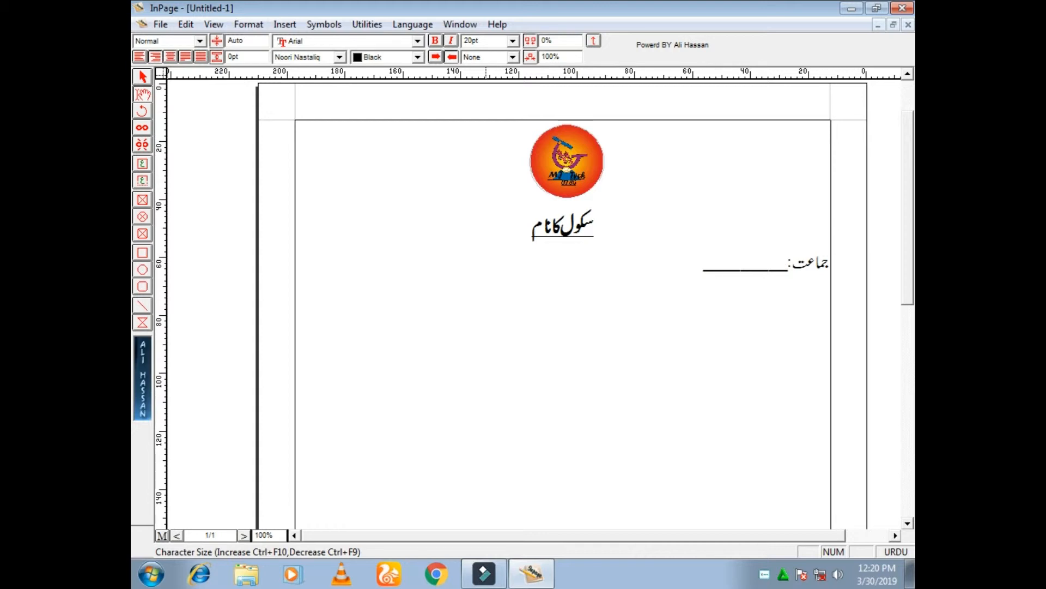
Write "پہلا جائزہ ٹیسٹ" in the middle of the "جماعت:" line, spaced with tabs
{"action": "key", "text": "Tab"}
{"action": "key", "text": "Tab"}
{"action": "key", "text": "Tab"}
{"action": "key", "text": "BackSpace"}
{"action": "type", "text": "پہل"}
{"action": "type", "text": "ا"}
{"action": "type", "text": "ض"}
{"action": "key", "text": "BackSpace"}
{"action": "type", "text": "جائزہٹیس"}
{"action": "key", "text": "BackSpace"}
{"action": "type", "text": "س"}
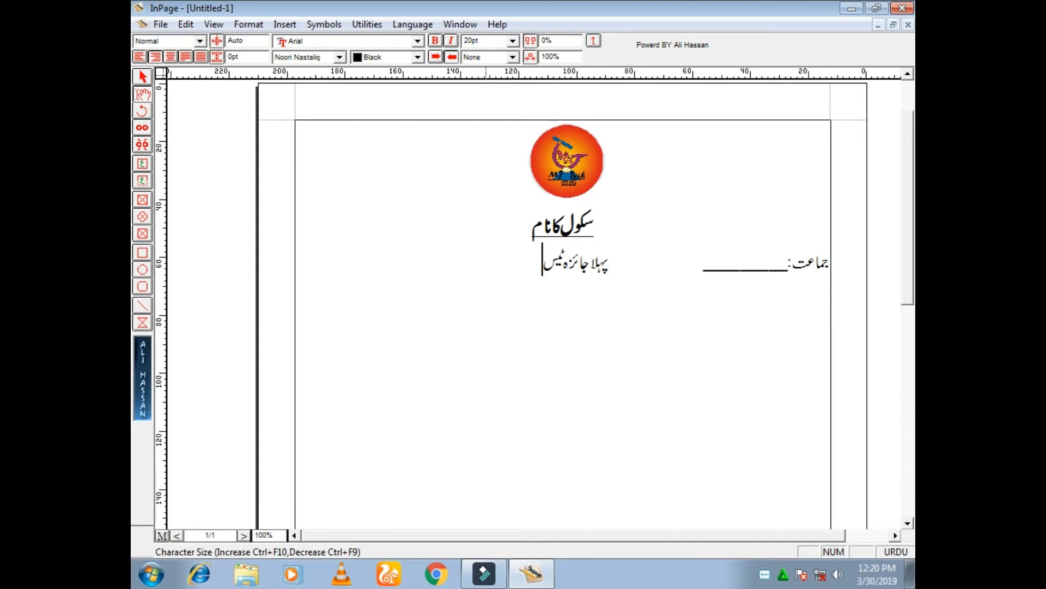
{"action": "type", "text": "ٹ"}
Apply a single underline to the text "پہلا جائزہ ٹیسٹ"
{"action": "left_click_drag", "start_coordinate": [534, 264], "coordinate": [609, 272]}
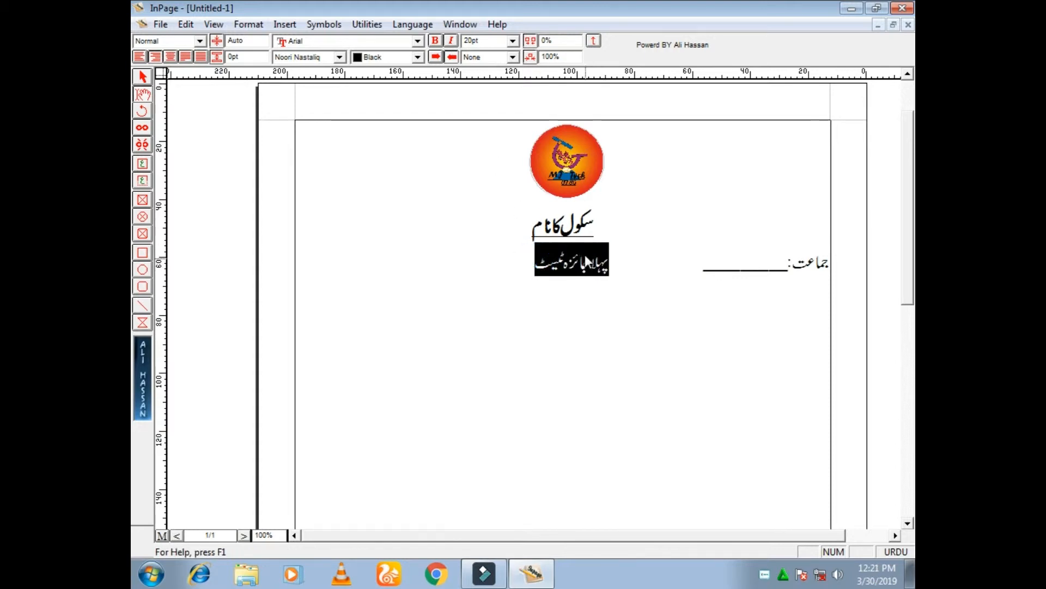
{"action": "left_click", "coordinate": [512, 56]}
{"action": "left_click", "coordinate": [501, 80]}
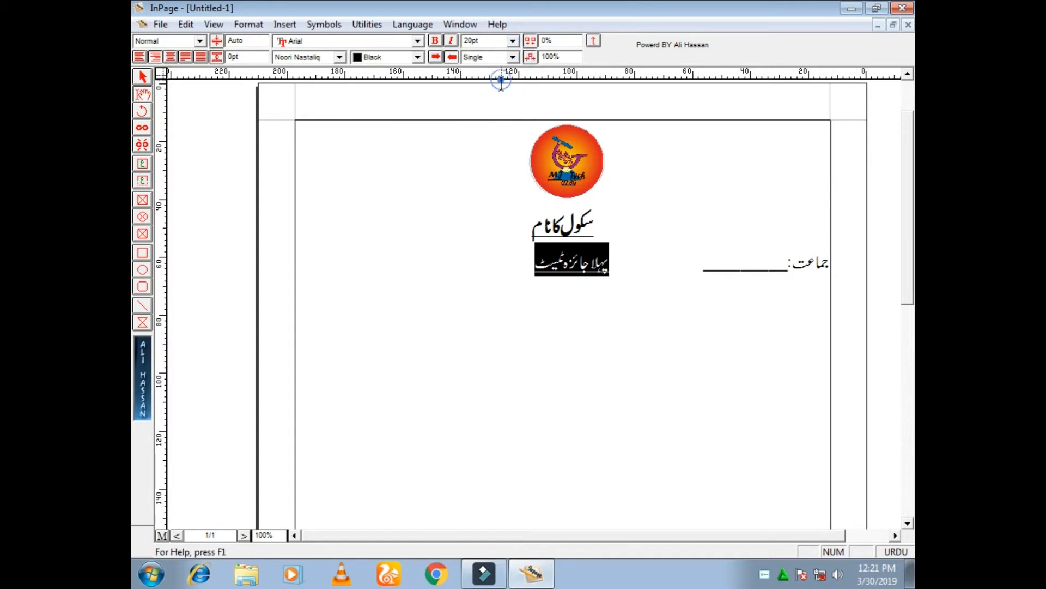
{"action": "left_click", "coordinate": [527, 275]}
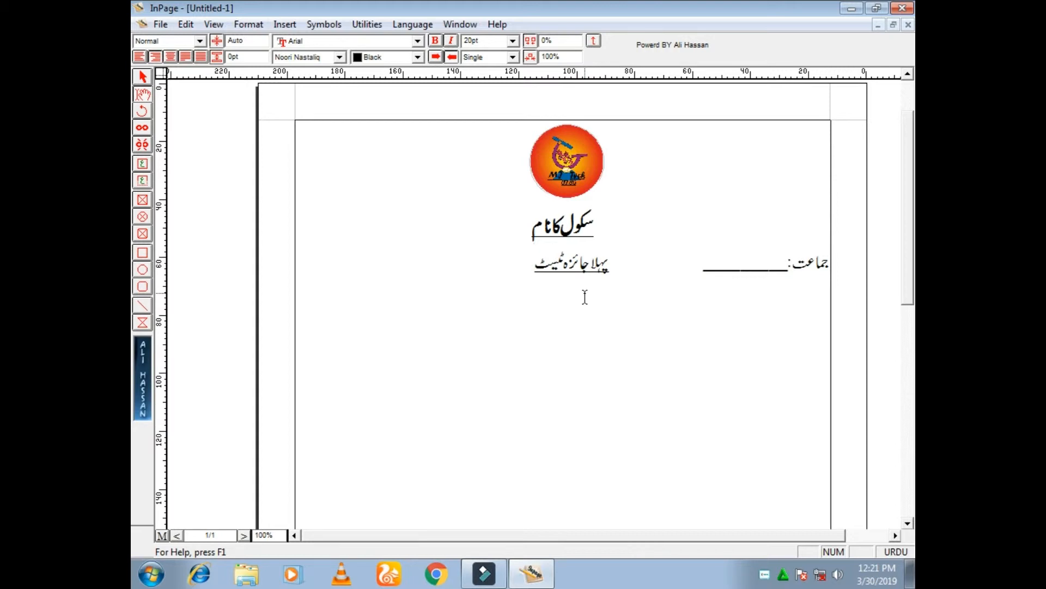
Add the label "مضمون:" with an underscore blank at the far end of the same line, spaced with tabs
{"action": "key", "text": "Tab"}
{"action": "key", "text": "Tab"}
{"action": "key", "text": "Tab"}
{"action": "key", "text": "Tab"}
{"action": "type", "text": "ال"}
{"action": "key", "text": "BackSpace"}
{"action": "key", "text": "BackSpace"}
{"action": "type", "text": "م"}
{"action": "type", "text": "ض"}
{"action": "type", "text": "موں"}
{"action": "key", "text": "BackSpace"}
{"action": "type", "text": "ن:"}
{"action": "key", "text": "ctrl+space"}
{"action": "type", "text": "_____"}
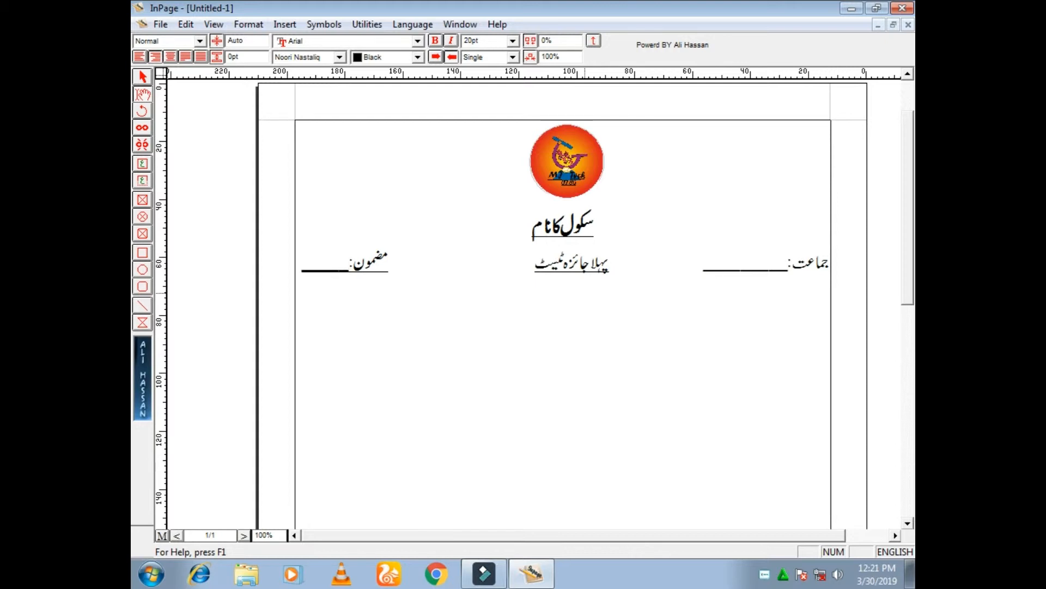
{"action": "type", "text": "_"}
{"action": "key", "text": "BackSpace"}
{"action": "key", "text": "ctrl+space"}
Start a new line with the label "نام طالب علم:" followed by an underscore blank
{"action": "key", "text": "Return"}
{"action": "type", "text": "نام طالب ع"}
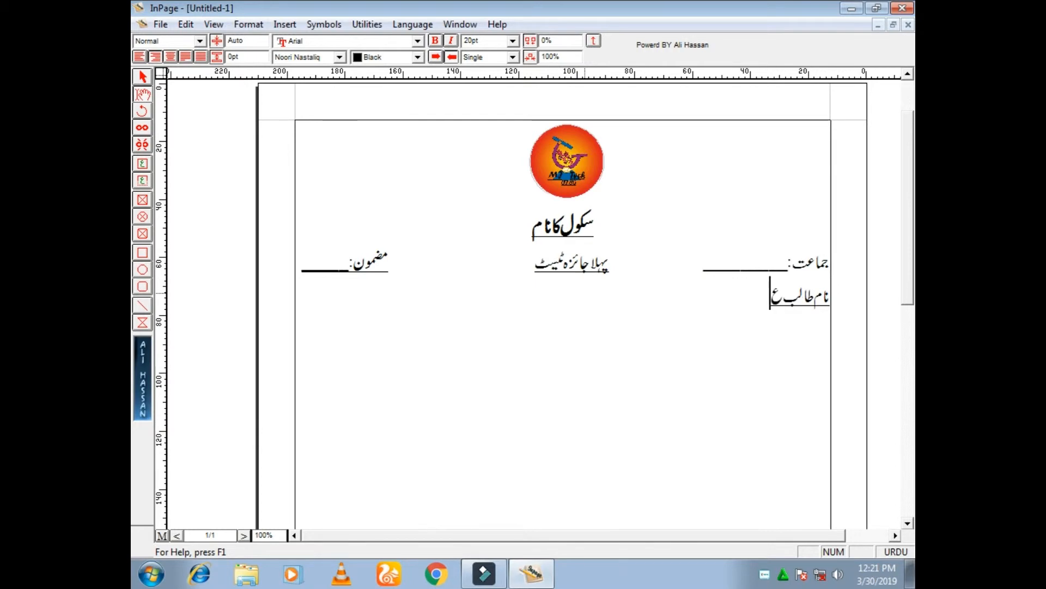
{"action": "type", "text": "لم:"}
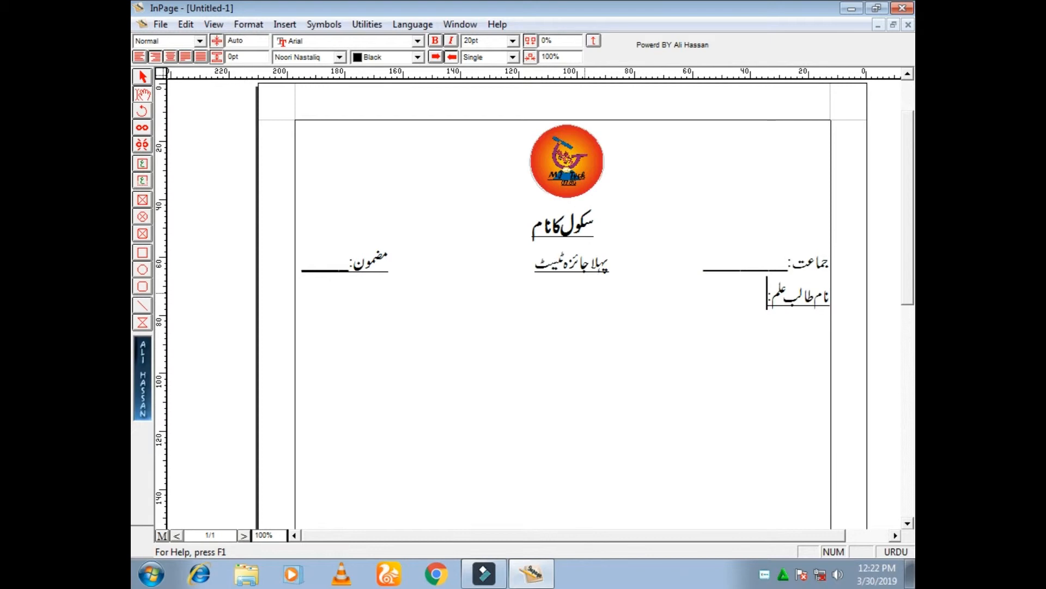
{"action": "key", "text": "ctrl+space"}
{"action": "type", "text": "___________"}
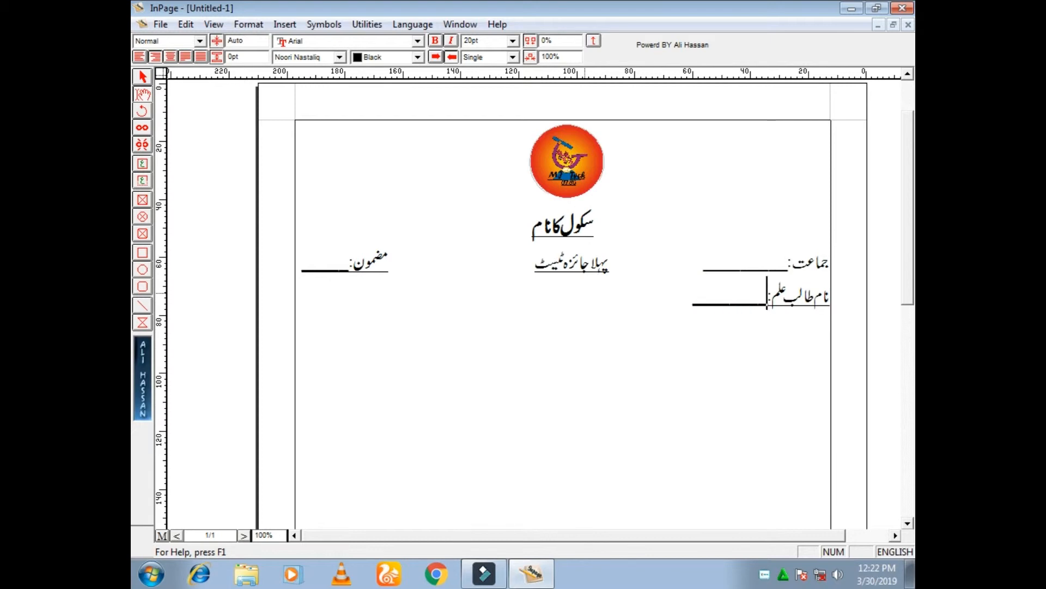
{"action": "key", "text": "ctrl+space"}
Add the label "مورخہ:" with an underscore blank beneath "مضمون:", spaced with tabs
{"action": "key", "text": "Tab"}
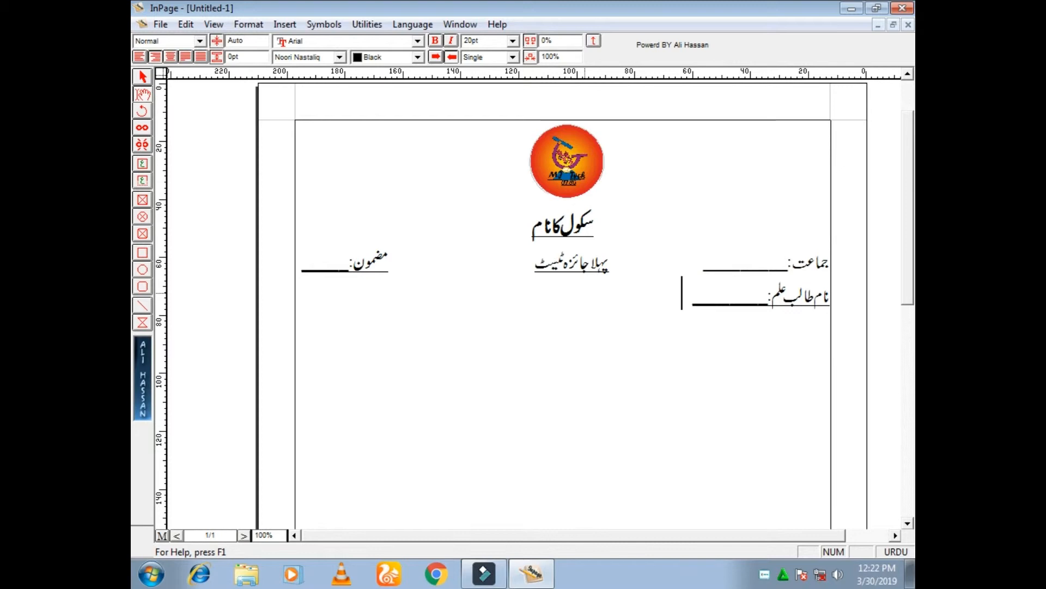
{"action": "key", "text": "Tab"}
{"action": "key", "text": "Tab"}
{"action": "key", "text": "Tab"}
{"action": "key", "text": "Tab"}
{"action": "key", "text": "Tab"}
{"action": "key", "text": "Tab"}
{"action": "key", "text": "Tab"}
{"action": "key", "text": "Tab"}
{"action": "type", "text": "مور"}
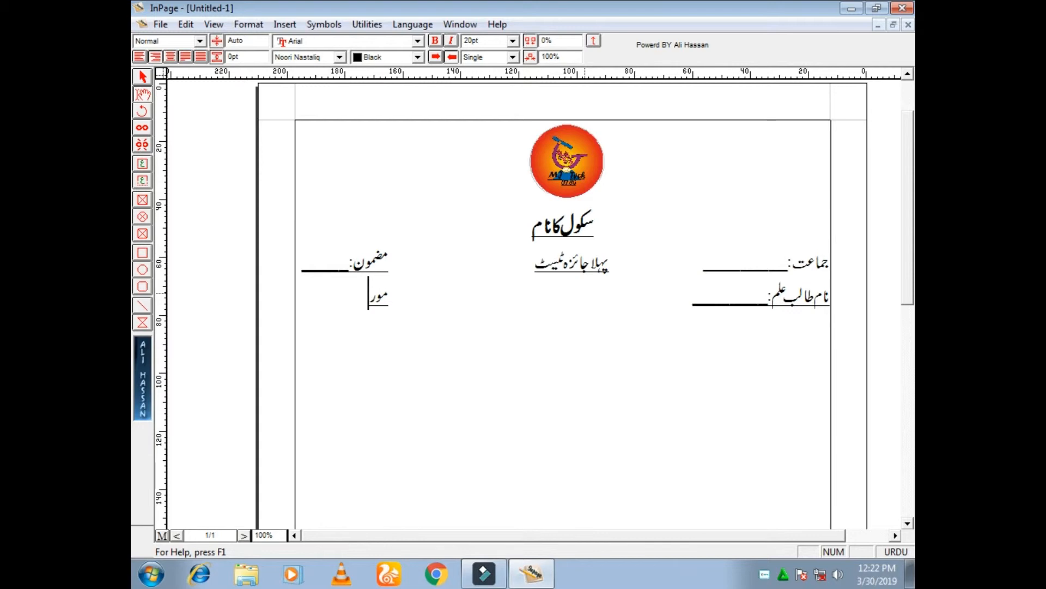
{"action": "type", "text": "خہ:"}
{"action": "key", "text": "ctrl+space"}
{"action": "type", "text": "__"}
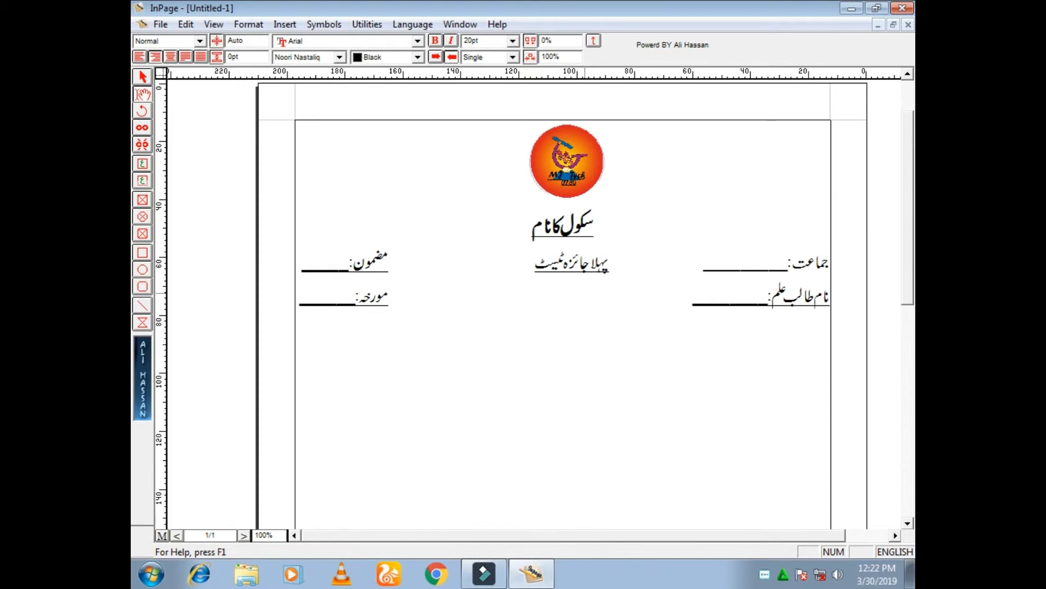
{"action": "key", "text": "ctrl+space"}
Write the label "پڑتال کندہ ۱:" with an underscore blank on a new line below "نام طالب علم:"
{"action": "type", "text": "پڑ"}
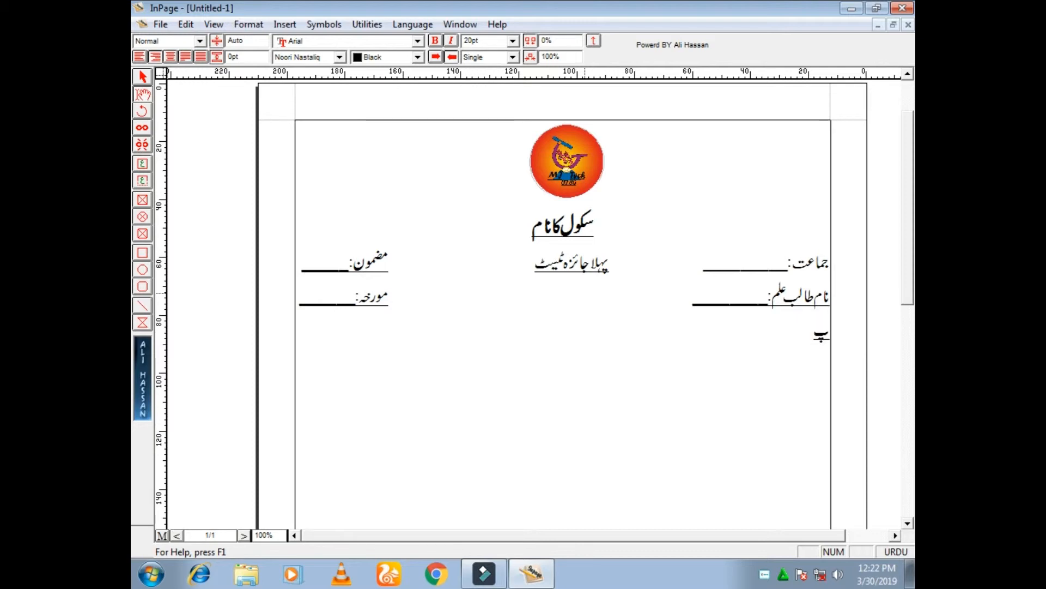
{"action": "type", "text": "تال کندہ"}
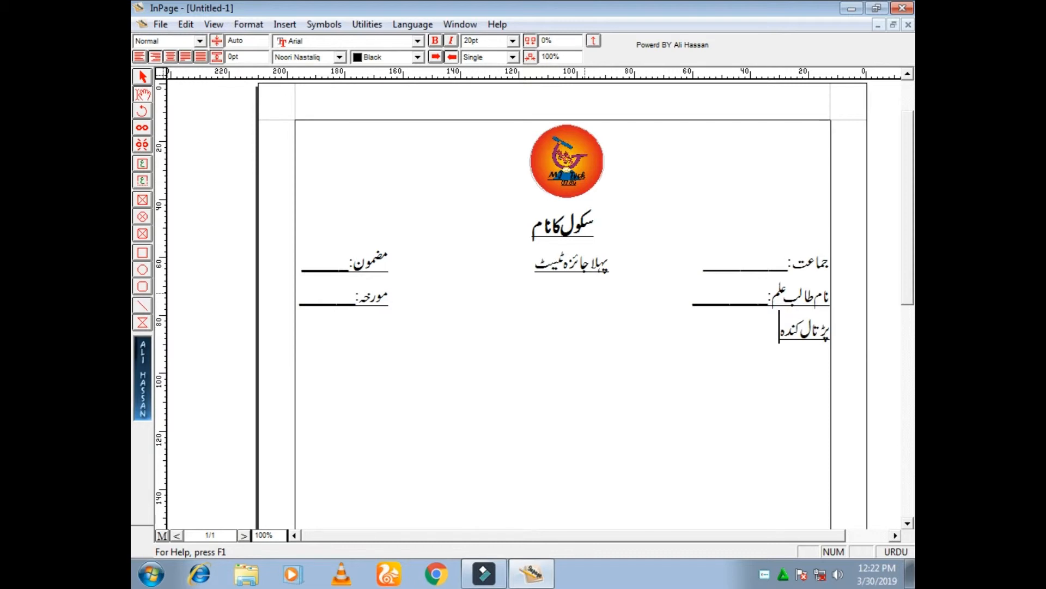
{"action": "type", "text": "ا:"}
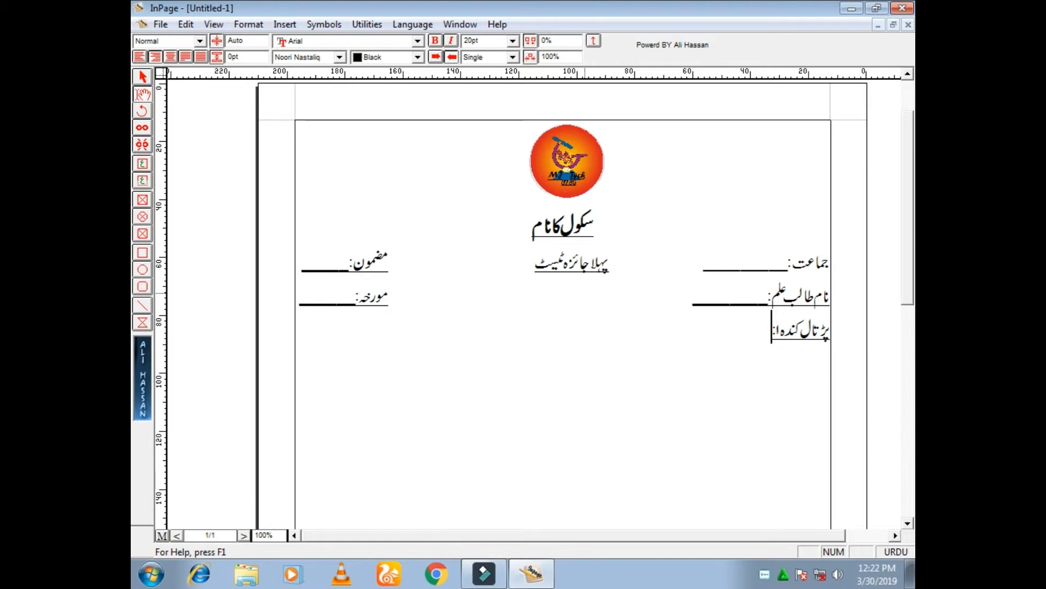
{"action": "key", "text": "Right"}
{"action": "key", "text": "Right"}
{"action": "key", "text": "ctrl+space"}
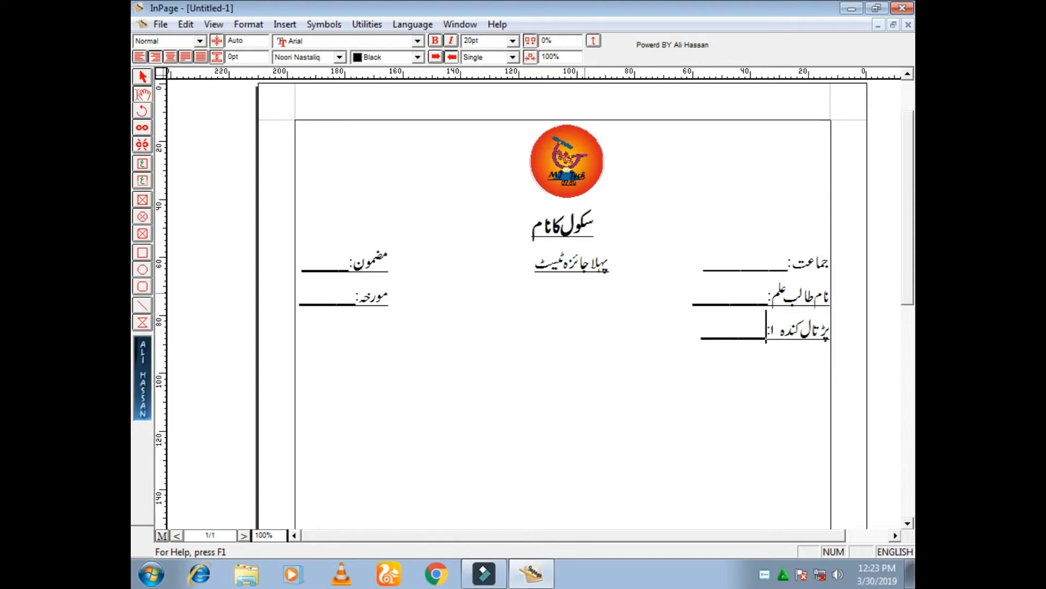
Select the underscore blank after "پڑتال کندہ ۱:" and return the text cursor to the end of that line
{"action": "key", "text": "shift+Left"}
{"action": "key", "text": "ctrl+shift+Right"}
{"action": "key", "text": "ctrl+shift+Right"}
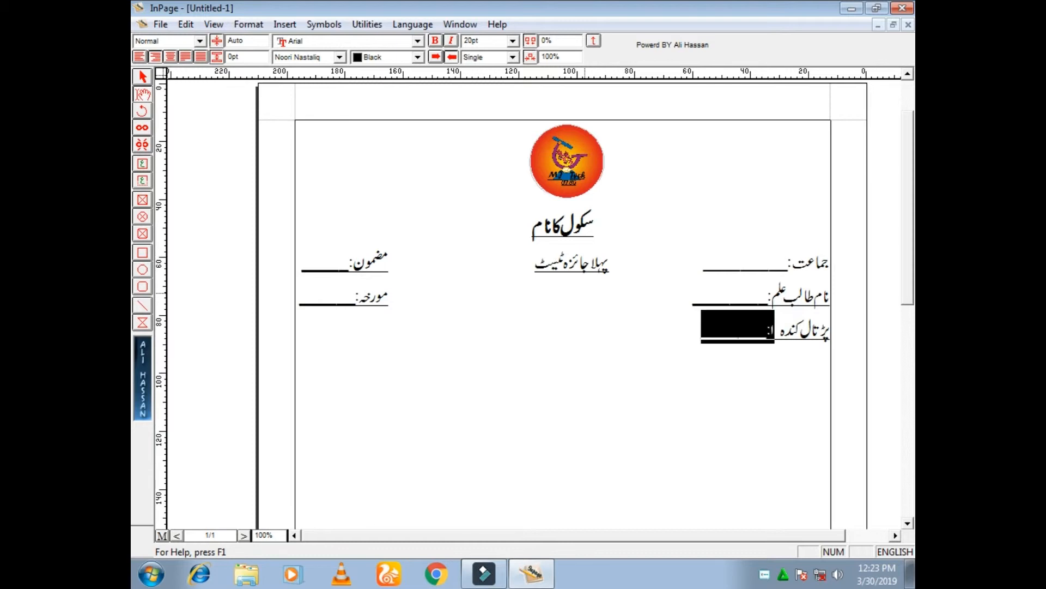
{"action": "key", "text": "ctrl+shift+Left"}
{"action": "key", "text": "ctrl+shift+Left"}
{"action": "key", "text": "ctrl+shift+Right"}
{"action": "key", "text": "ctrl+shift+Left"}
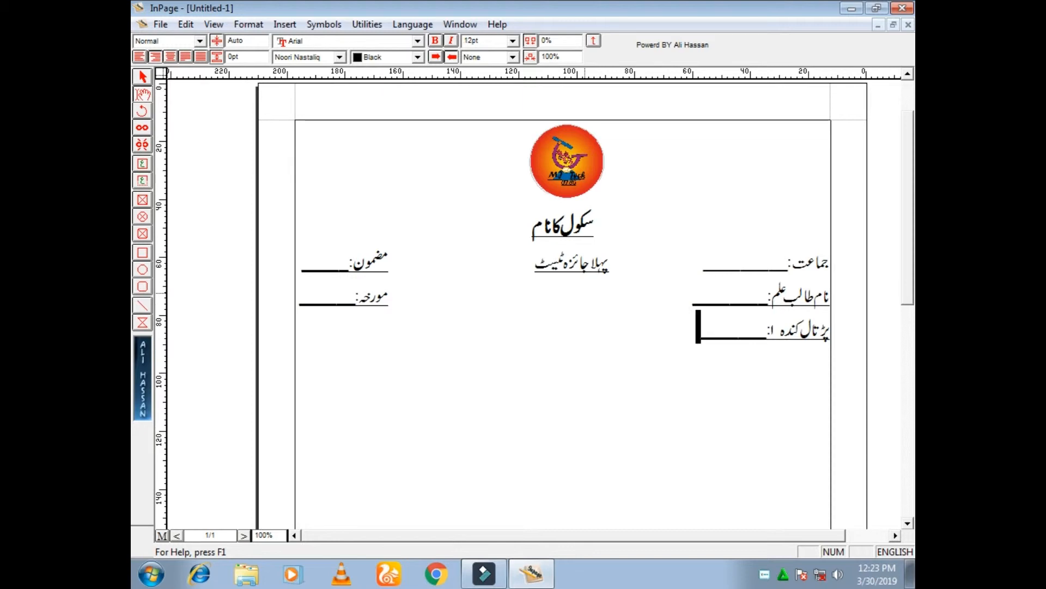
{"action": "left_click", "coordinate": [706, 331]}
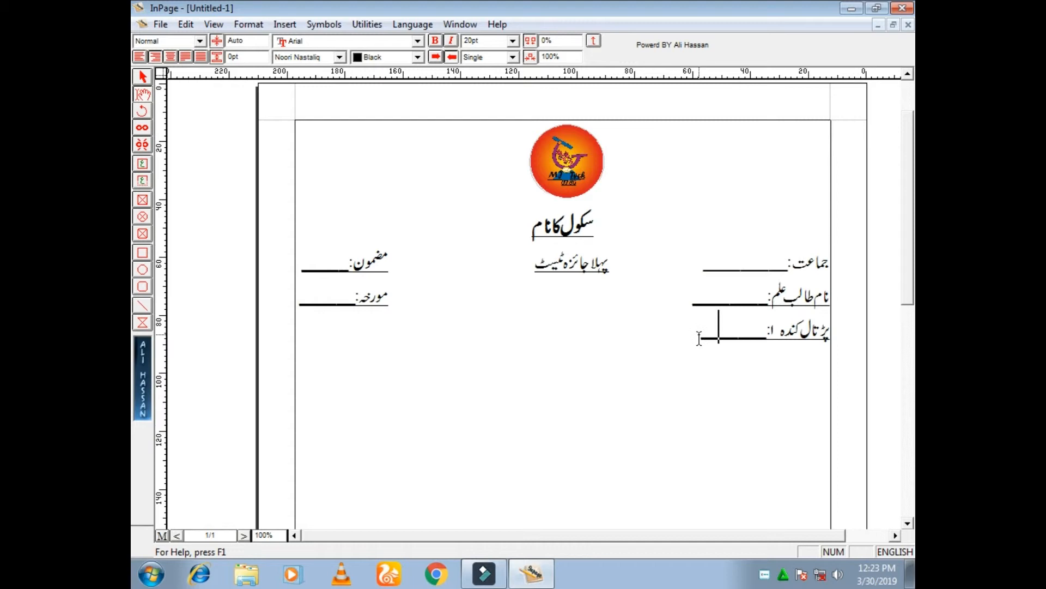
{"action": "mouse_move", "coordinate": [701, 338]}
{"action": "left_mouse_down"}
{"action": "mouse_move", "coordinate": [736, 342]}
{"action": "mouse_move", "coordinate": [700, 340]}
{"action": "left_mouse_up"}
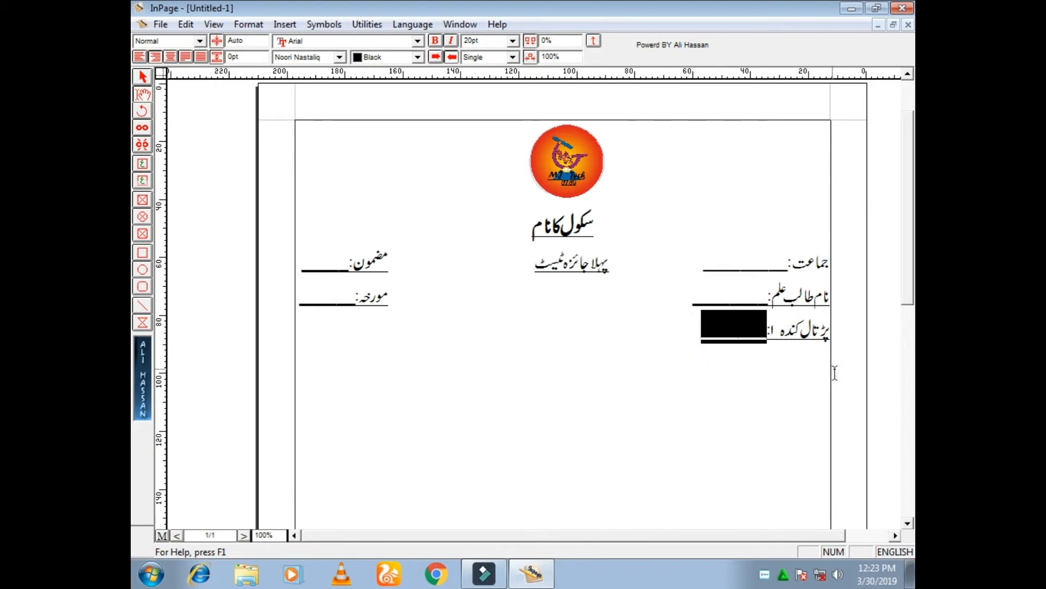
{"action": "left_click", "coordinate": [693, 338]}
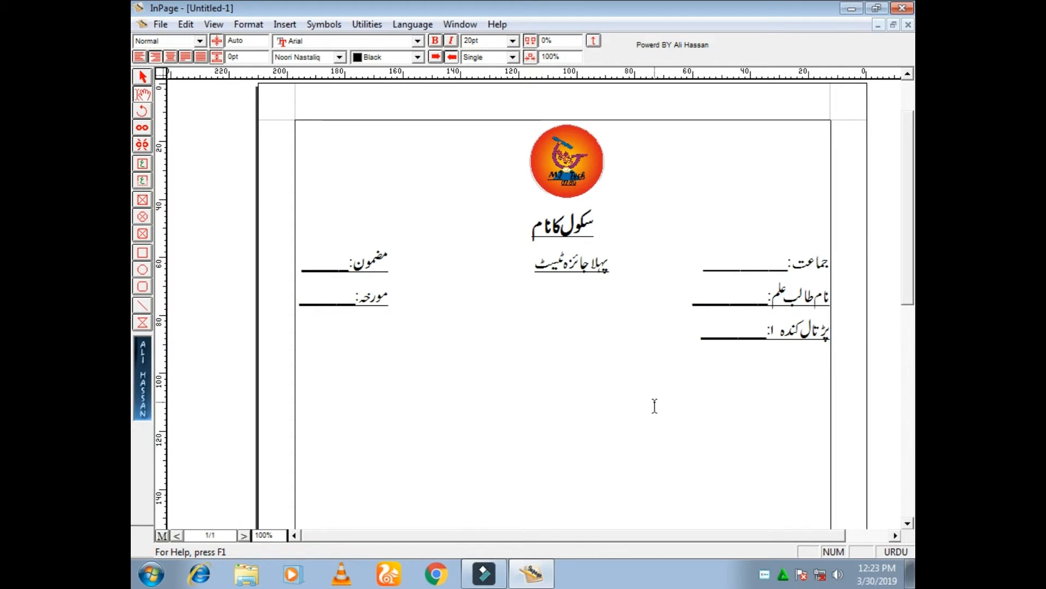
Tab across the "پڑتال کندہ ۱:" line and add the label "پڑتال کندہ ۲:" with an underscore blank
{"action": "key", "text": "Tab"}
{"action": "key", "text": "Tab"}
{"action": "key", "text": "Tab"}
{"action": "key", "text": "Tab"}
{"action": "key", "text": "Tab"}
{"action": "key", "text": "Tab"}
{"action": "key", "text": "Tab"}
{"action": "key", "text": "Tab"}
{"action": "key", "text": "Tab"}
{"action": "type", "text": "پڑتالکن"}
{"action": "key", "text": "BackSpace"}
{"action": "key", "text": "BackSpace"}
{"action": "type", "text": "کندہ"}
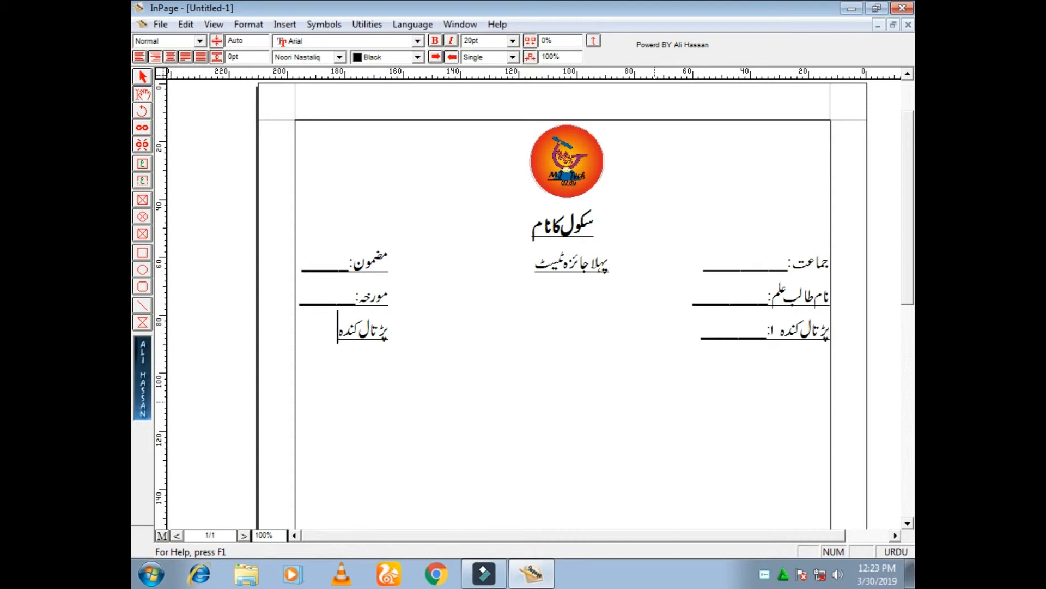
{"action": "type", "text": " ۲:_______"}
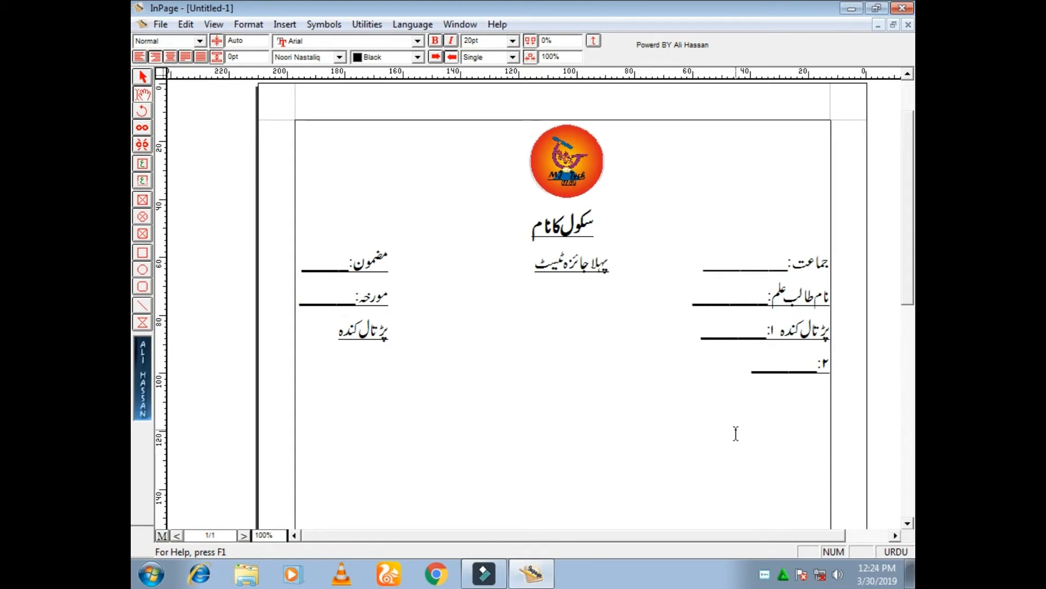
Fit the "پڑتال کندہ ۲:" field on a single line by removing extra tab spacing and shortening its blank
{"action": "key", "text": "Delete"}
{"action": "key", "text": "Delete"}
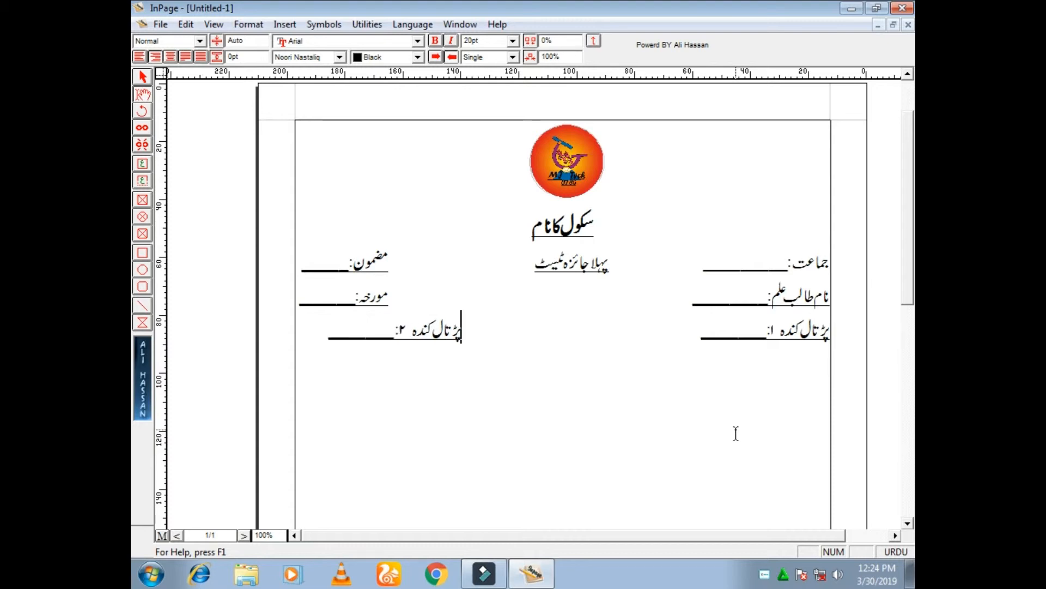
{"action": "left_click", "coordinate": [460, 289]}
{"action": "left_click_drag", "start_coordinate": [351, 337], "coordinate": [331, 342]}
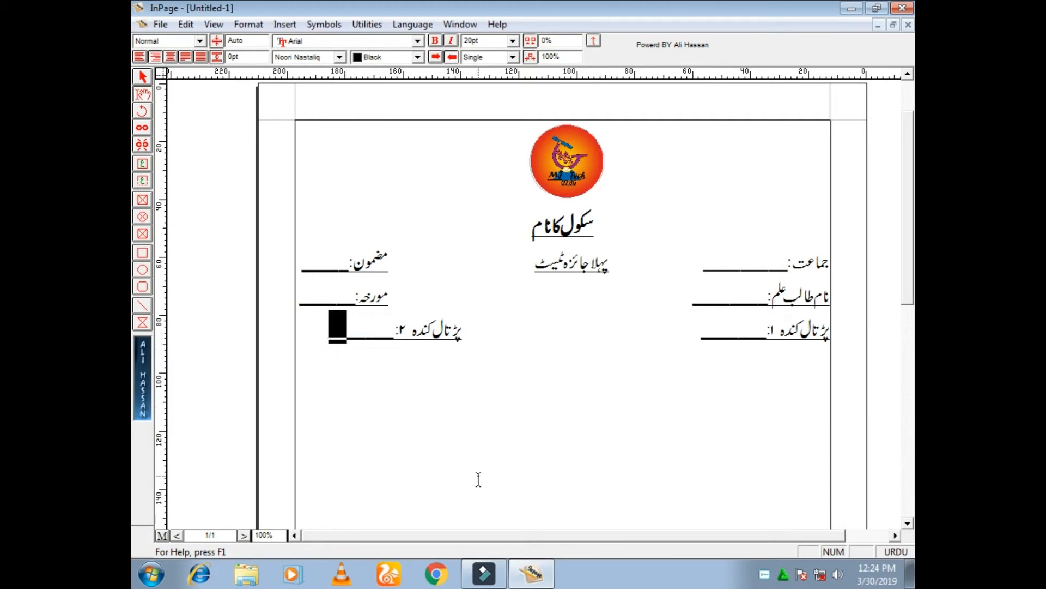
{"action": "key", "text": "Delete"}
Align the "مضمون:", "مورخہ:" and "پڑتال کندہ ۲:" fields at the same tab position
{"action": "left_click", "coordinate": [496, 328]}
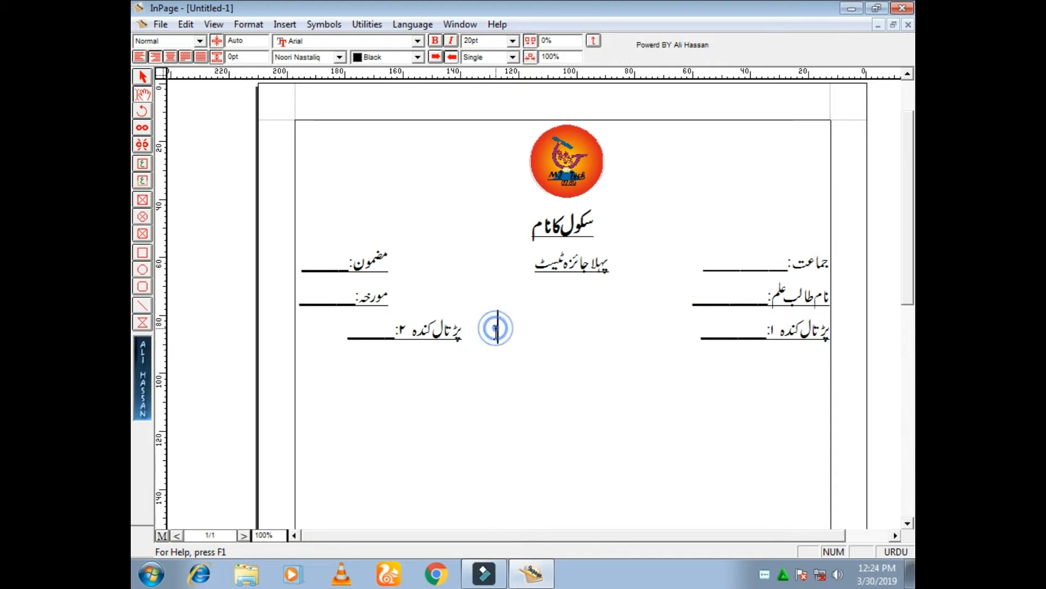
{"action": "key", "text": "Tab"}
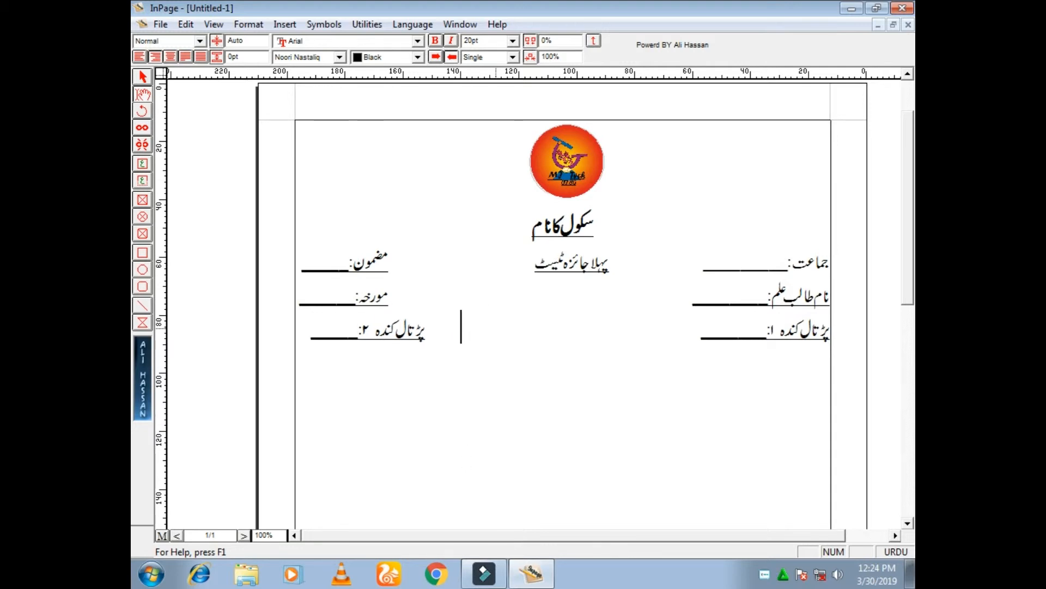
{"action": "left_click", "coordinate": [463, 287]}
{"action": "key", "text": "BackSpace"}
{"action": "left_click", "coordinate": [460, 257]}
{"action": "key", "text": "BackSpace"}
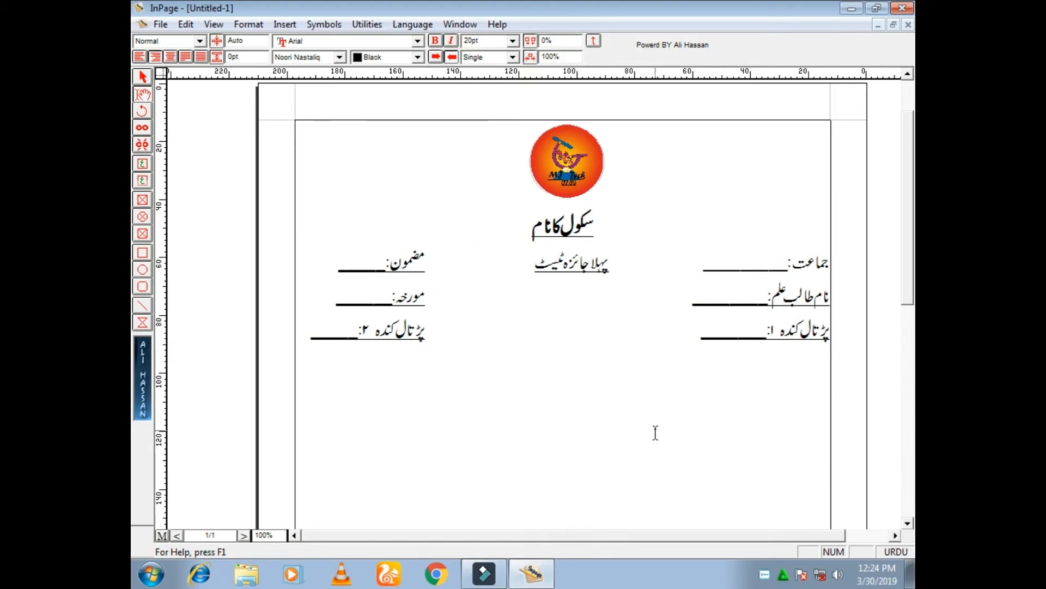
Add an empty line below the "پڑتال کندہ" fields and set its font size to 10pt
{"action": "left_click", "coordinate": [535, 368]}
{"action": "key", "text": "Return"}
{"action": "left_click", "coordinate": [824, 355]}
{"action": "key", "text": "shift+Down"}
{"action": "left_click", "coordinate": [483, 42]}
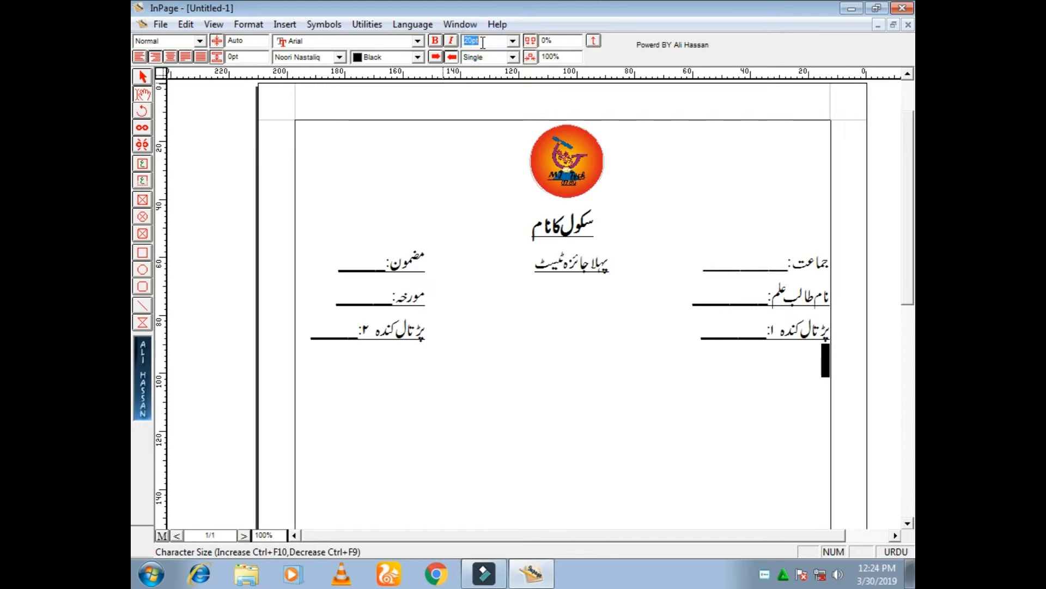
{"action": "type", "text": "10"}
{"action": "key", "text": "Return"}
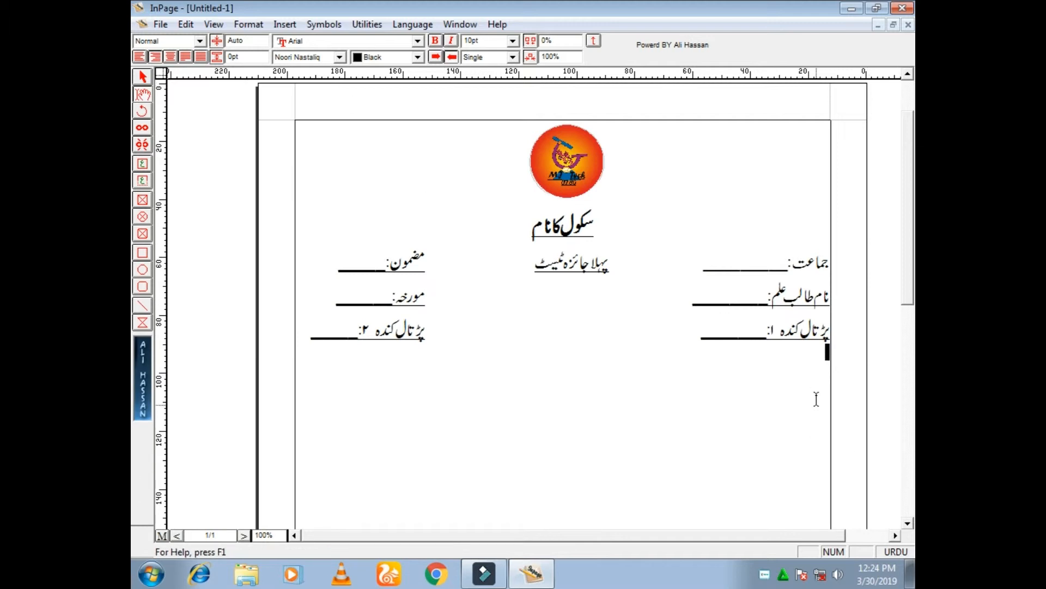
Add the question label "سوالنمبر ۱:" below the examiner fields and set its font size to 20pt
{"action": "left_click", "coordinate": [826, 376]}
{"action": "type", "text": "سوالنمبر ۱:"}
{"action": "key", "text": "shift+Home"}
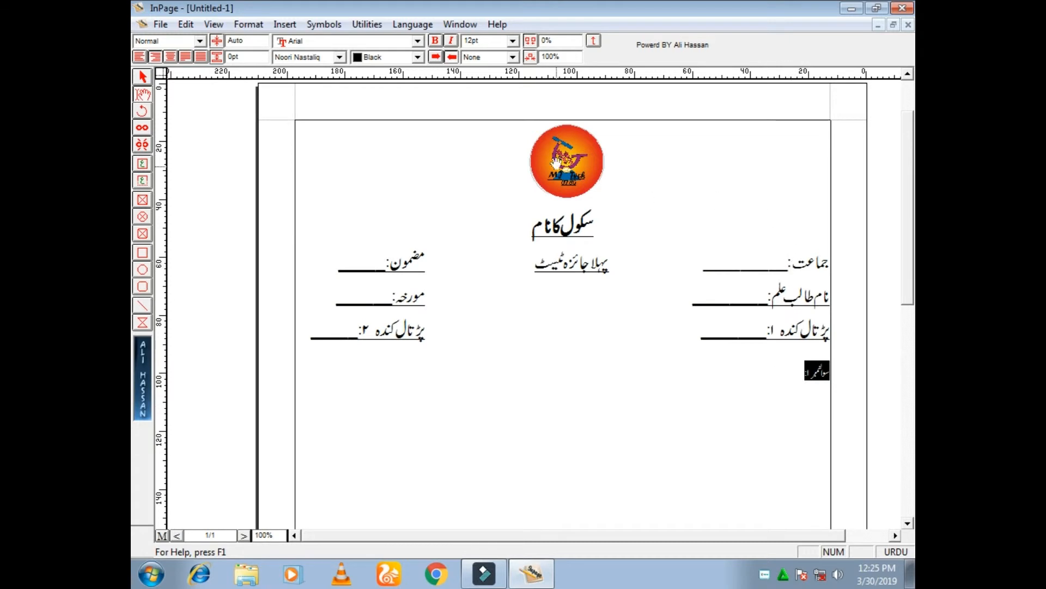
{"action": "double_click", "coordinate": [488, 44]}
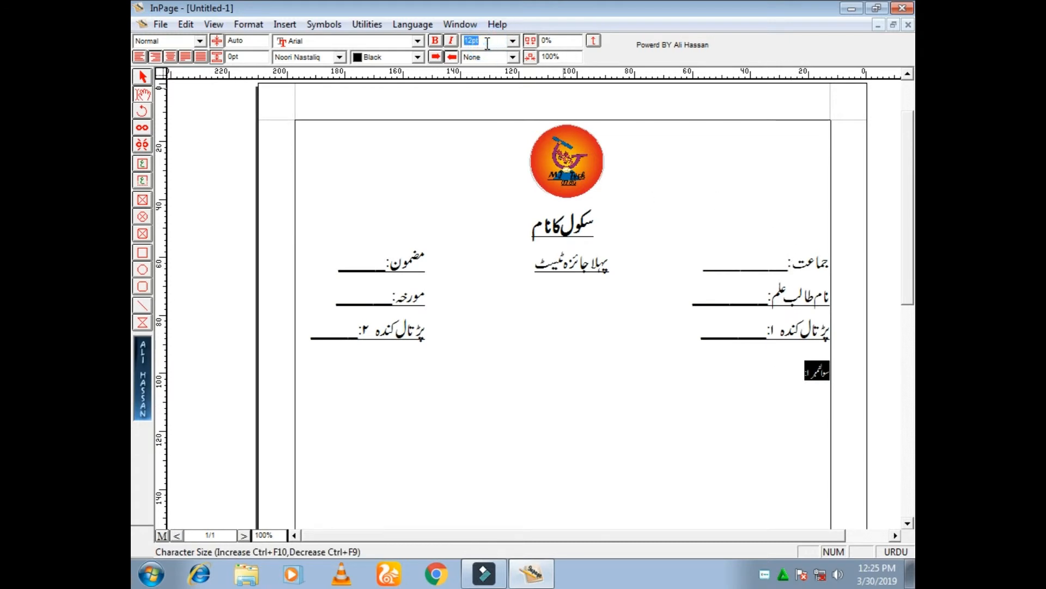
{"action": "type", "text": "20"}
{"action": "key", "text": "Return"}
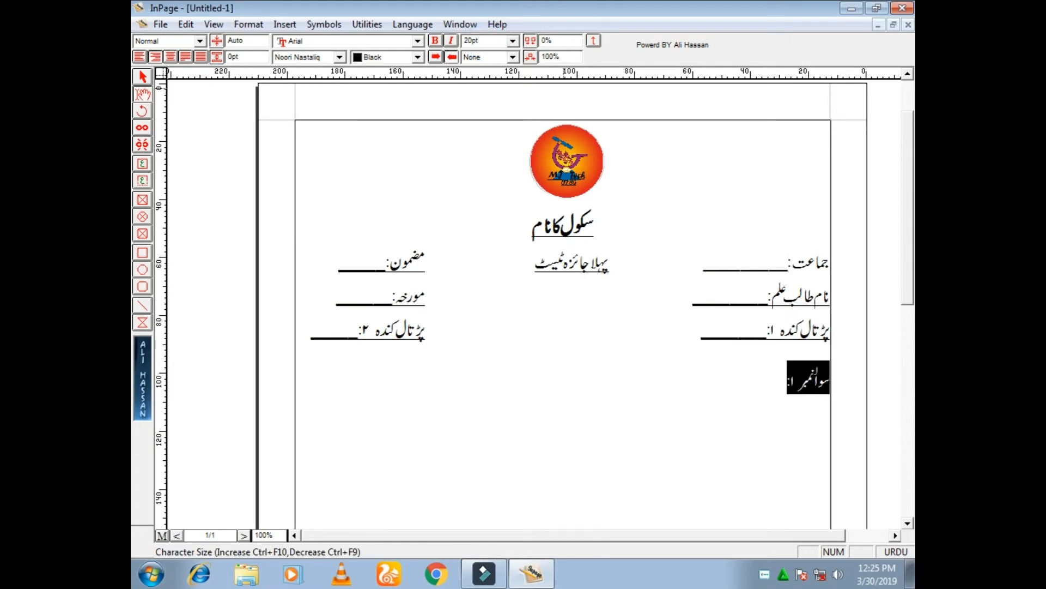
{"action": "left_click", "coordinate": [780, 397]}
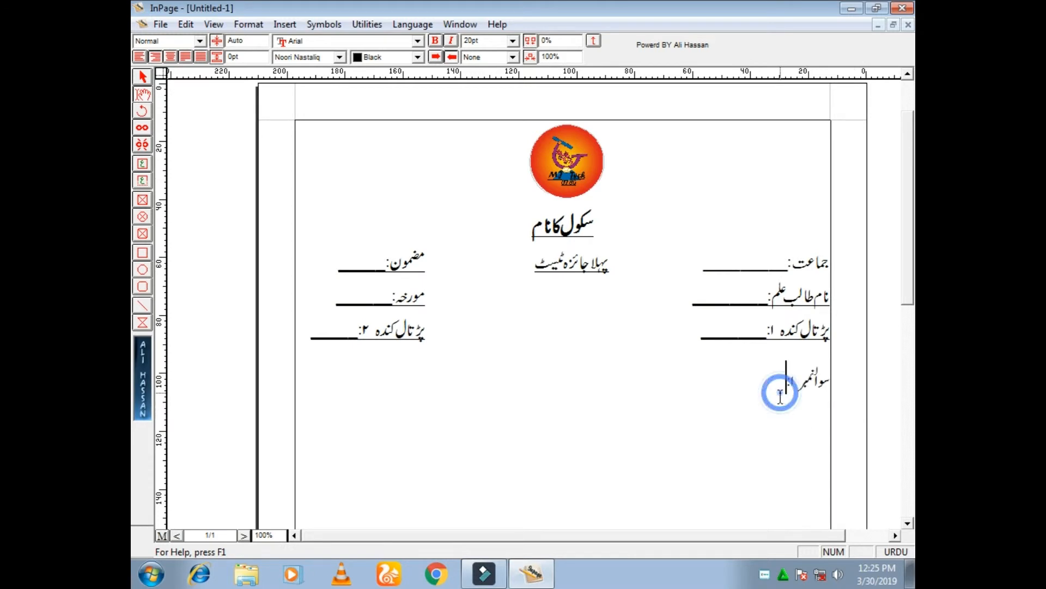
Enter the first question's text, "تیر کی مدد سے دئیے گئے الفاظ کے جوڑے بنائیں۔", one tab after its label
{"action": "key", "text": "Tab"}
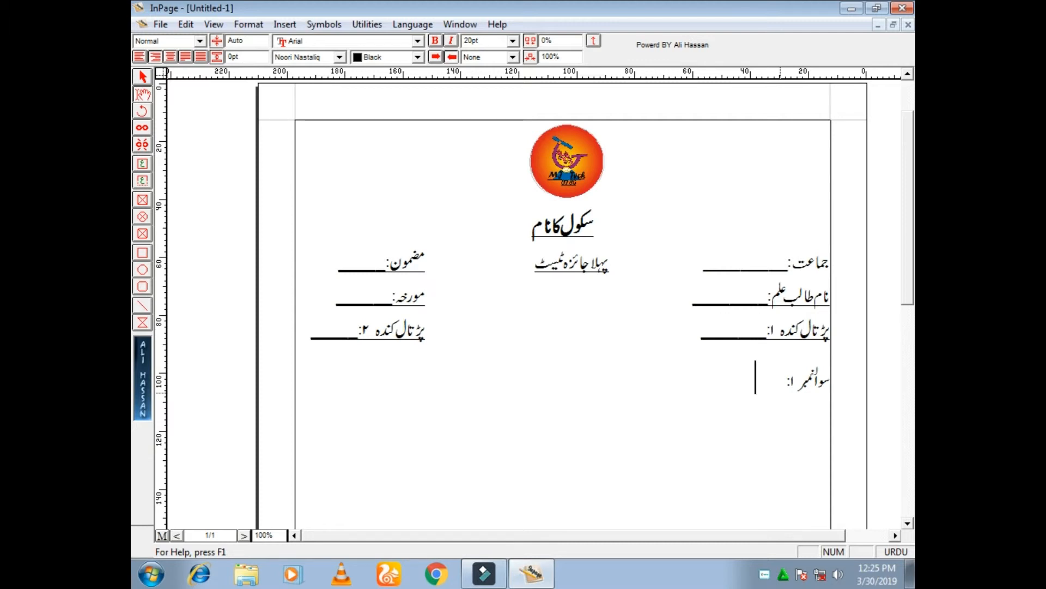
{"action": "type", "text": "ت"}
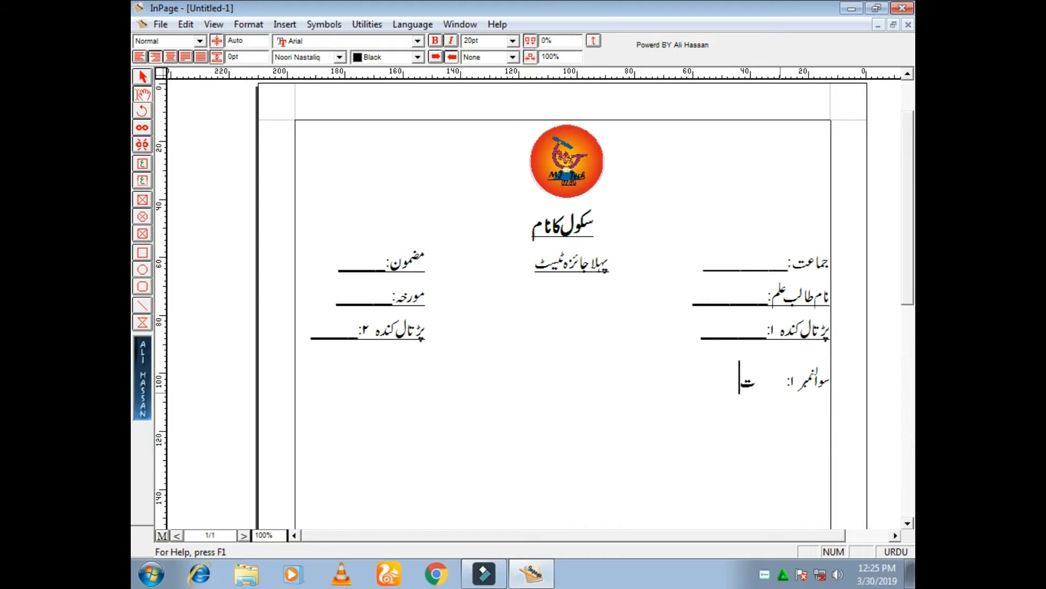
{"action": "type", "text": "یرکی مدد سے"}
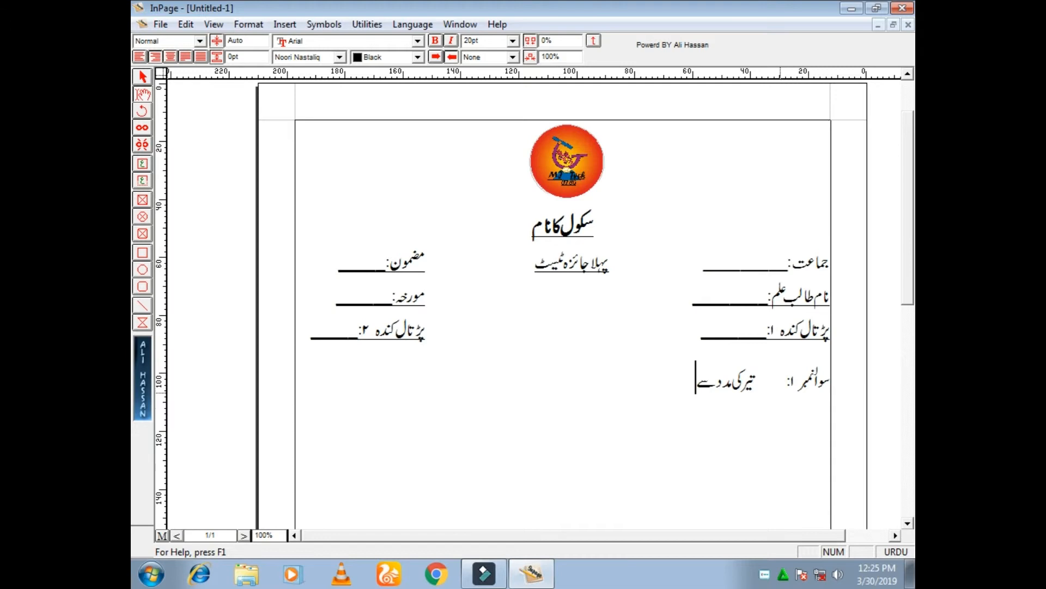
{"action": "type", "text": " دیء"}
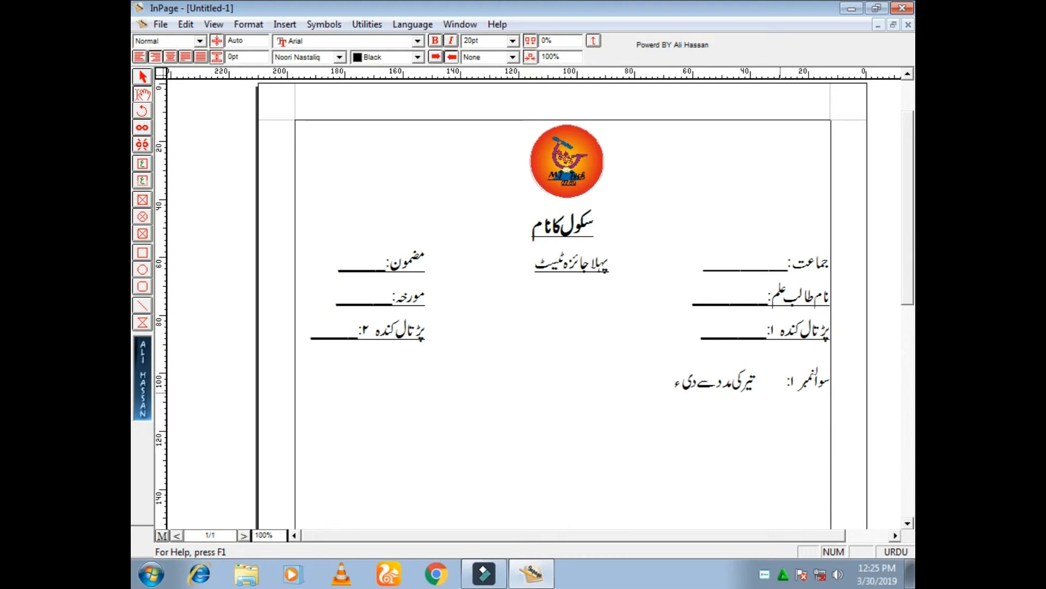
{"action": "type", "text": "ے"}
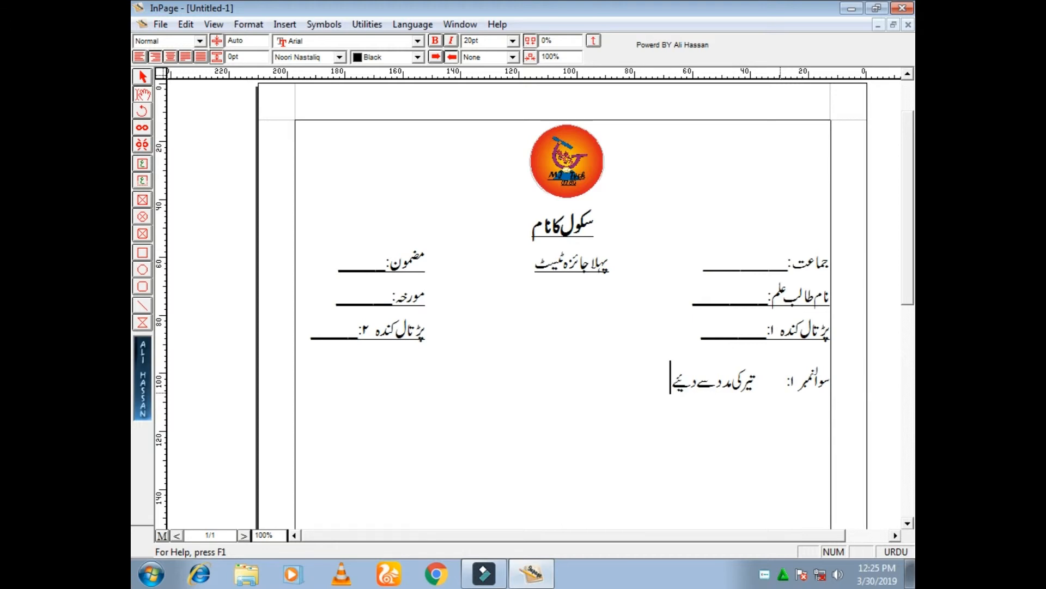
{"action": "type", "text": " گئے الفاظ کے"}
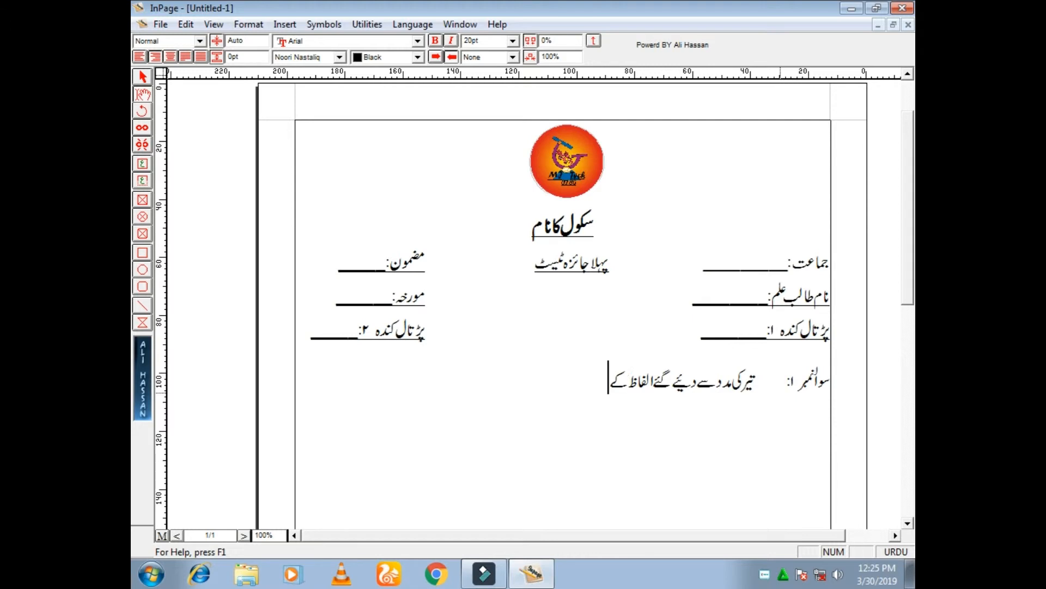
{"action": "type", "text": " جوڑے"}
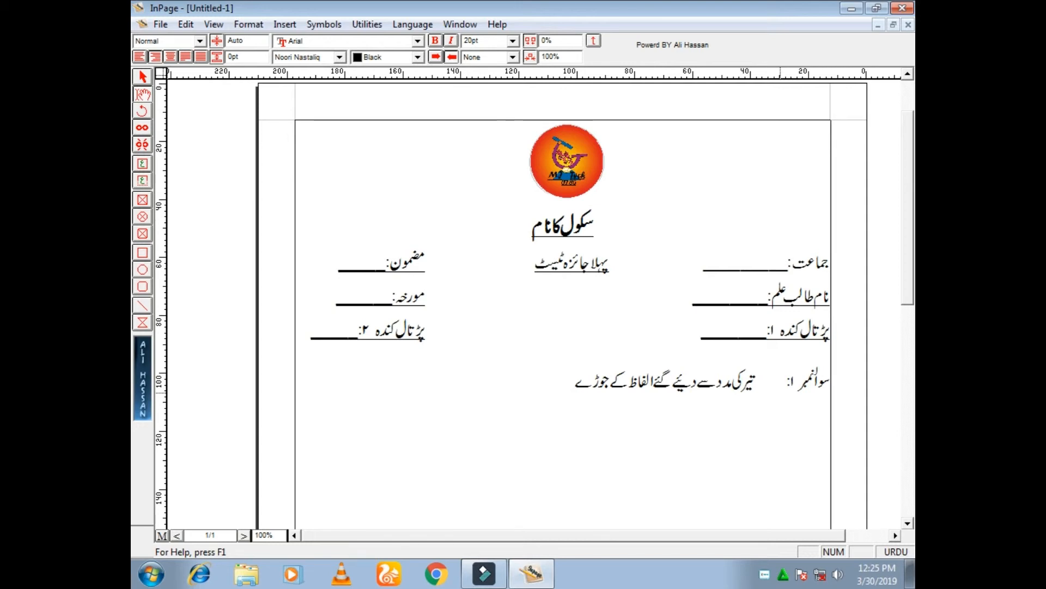
{"action": "type", "text": " بنائیں۔"}
Insert a table with 2 rows and 2 columns on a new line below the first question
{"action": "key", "text": "Return"}
{"action": "key", "text": "Tab"}
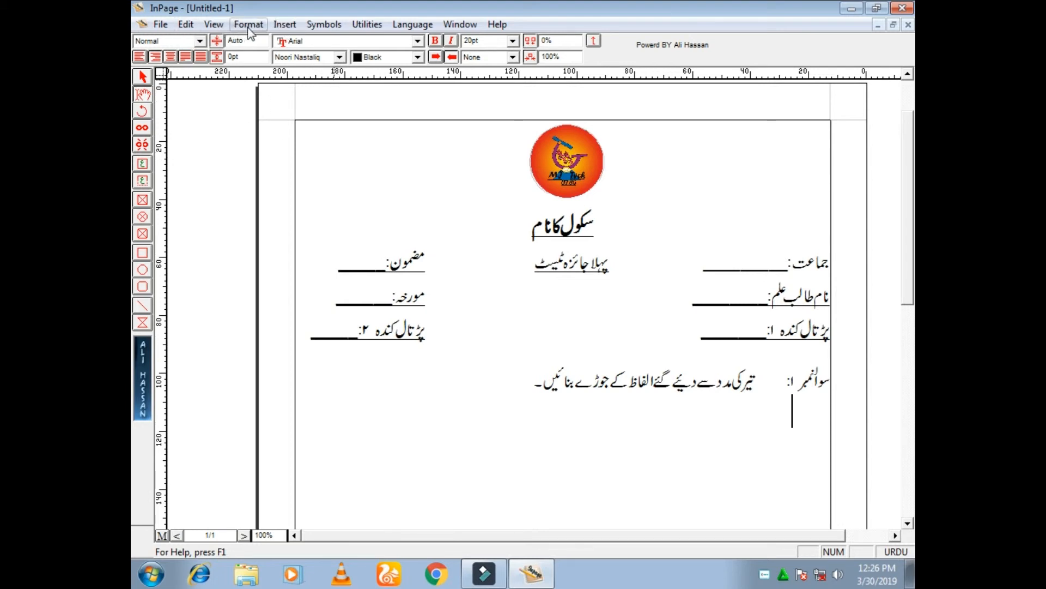
{"action": "left_click", "coordinate": [284, 25]}
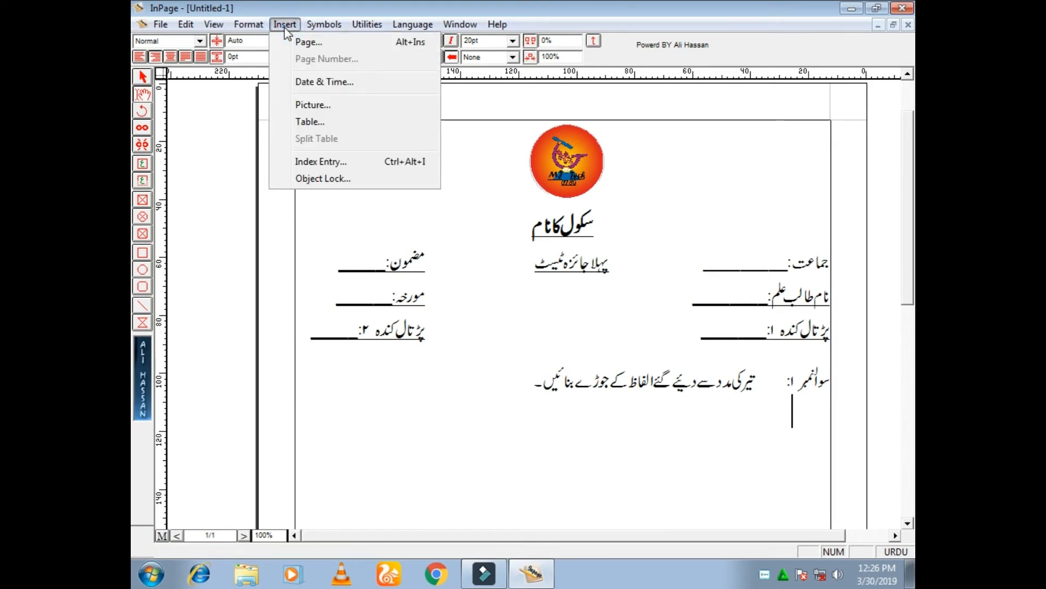
{"action": "left_click", "coordinate": [312, 122]}
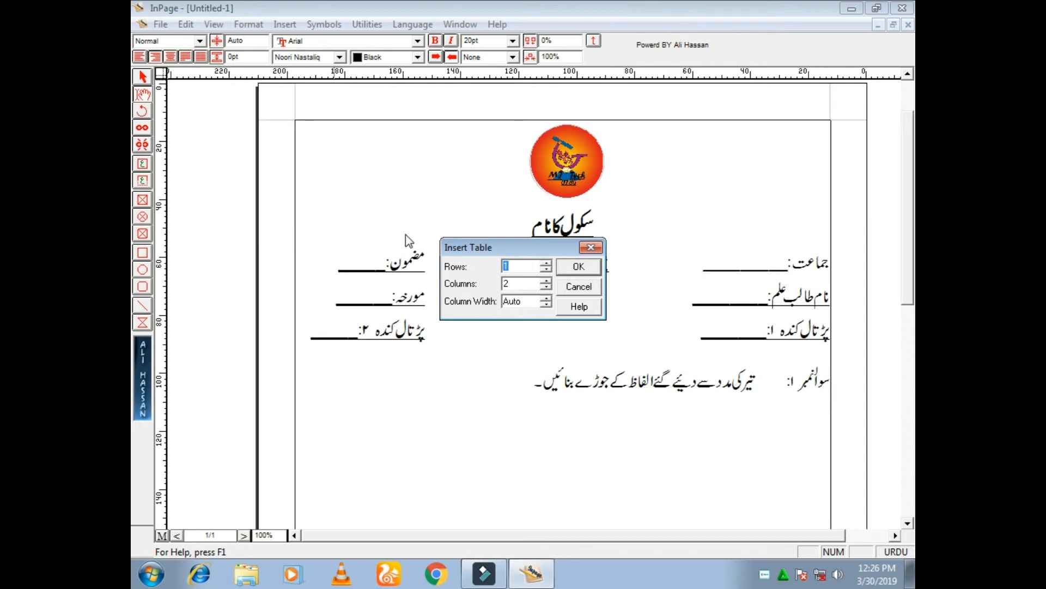
{"action": "left_click", "coordinate": [547, 280]}
{"action": "left_click", "coordinate": [547, 280]}
{"action": "left_click", "coordinate": [547, 280]}
{"action": "left_click", "coordinate": [547, 280]}
{"action": "left_click", "coordinate": [547, 280]}
{"action": "left_click", "coordinate": [548, 280]}
{"action": "left_click", "coordinate": [546, 287]}
{"action": "left_click", "coordinate": [546, 287]}
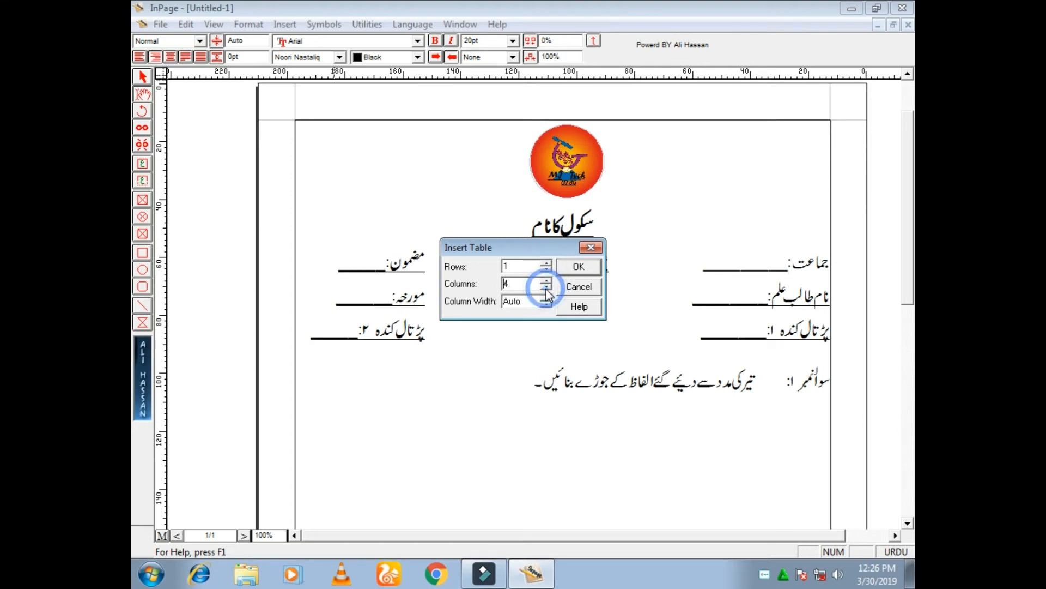
{"action": "left_click", "coordinate": [546, 287]}
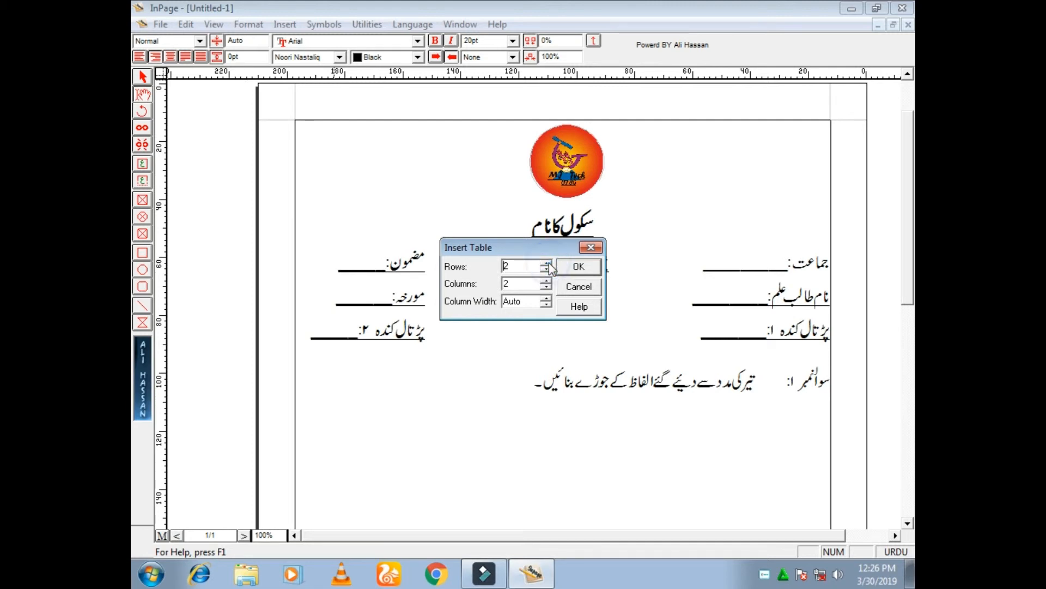
{"action": "left_click", "coordinate": [579, 267]}
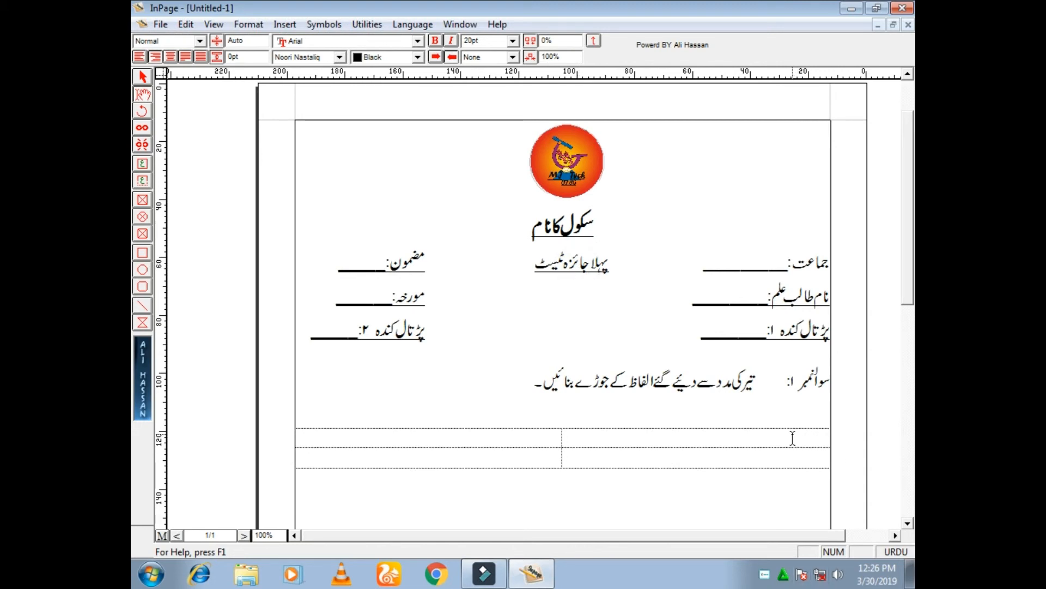
Remove the empty line between the first question and the table
{"action": "key", "text": "Up"}
{"action": "key", "text": "Up"}
{"action": "key", "text": "Delete"}
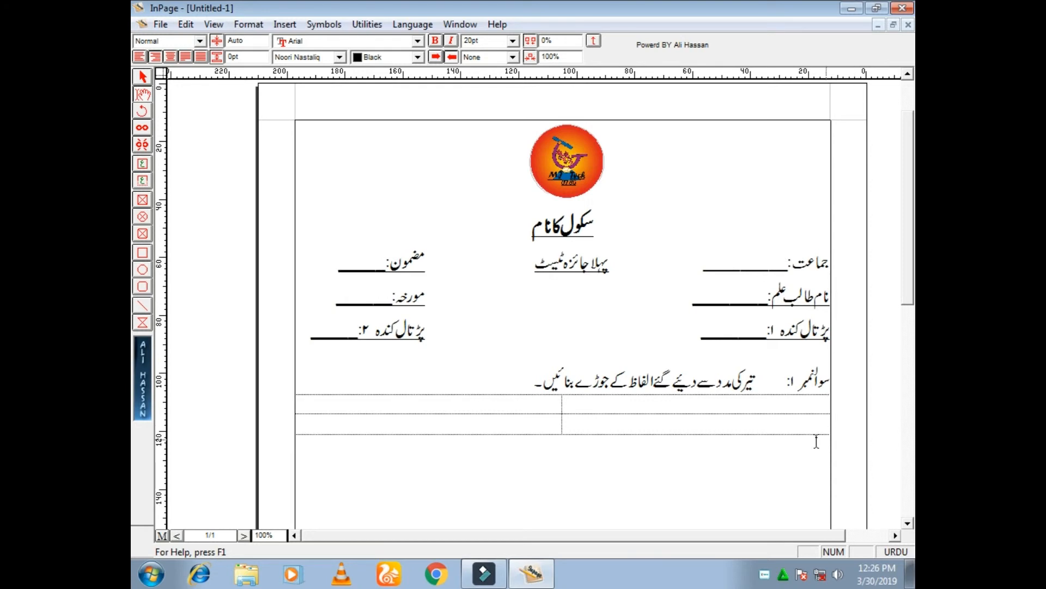
Give all the table's cells a solid black border 2pt wide, with no fill colour
{"action": "left_click_drag", "start_coordinate": [770, 410], "coordinate": [524, 425]}
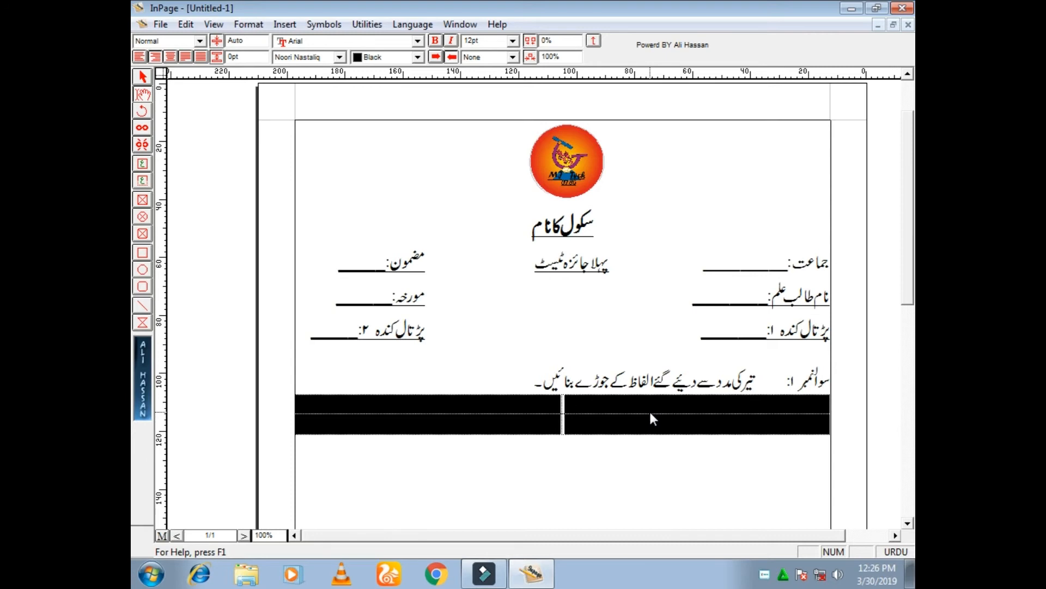
{"action": "right_click", "coordinate": [616, 416]}
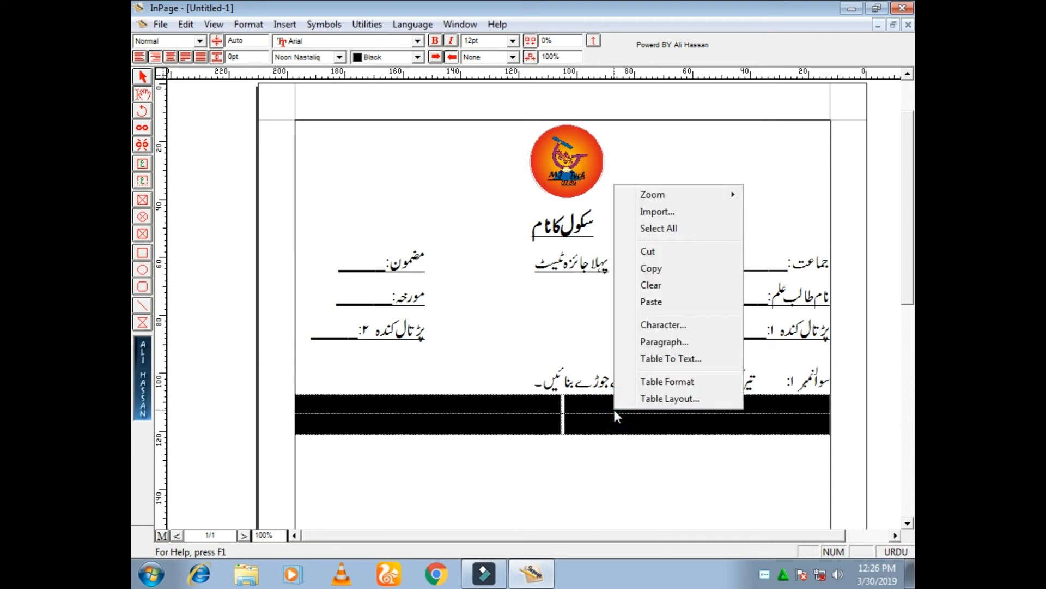
{"action": "left_click", "coordinate": [693, 386]}
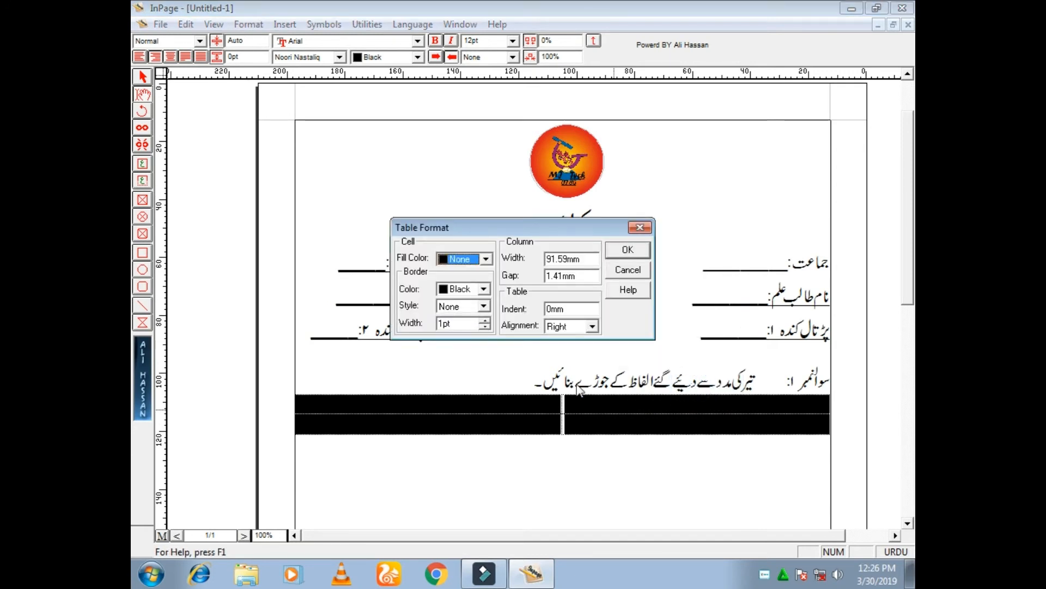
{"action": "left_click", "coordinate": [486, 259]}
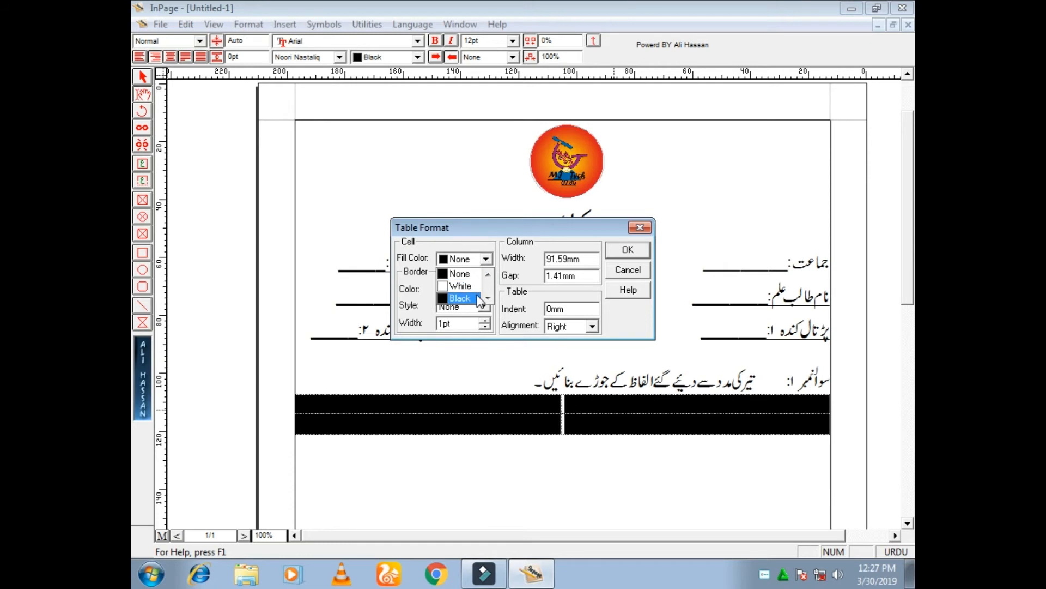
{"action": "left_click", "coordinate": [486, 260]}
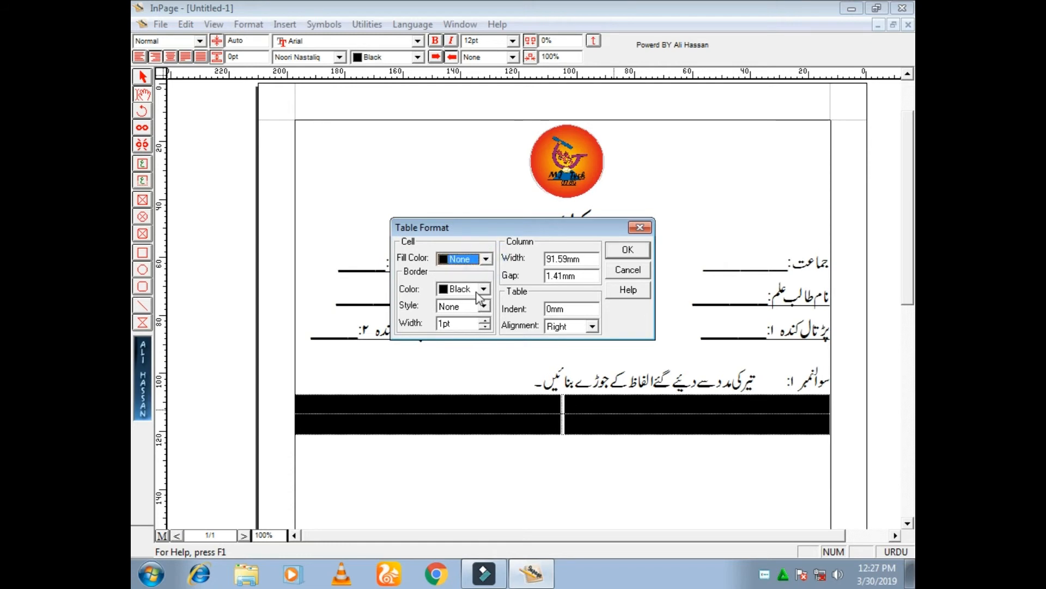
{"action": "left_click", "coordinate": [484, 306]}
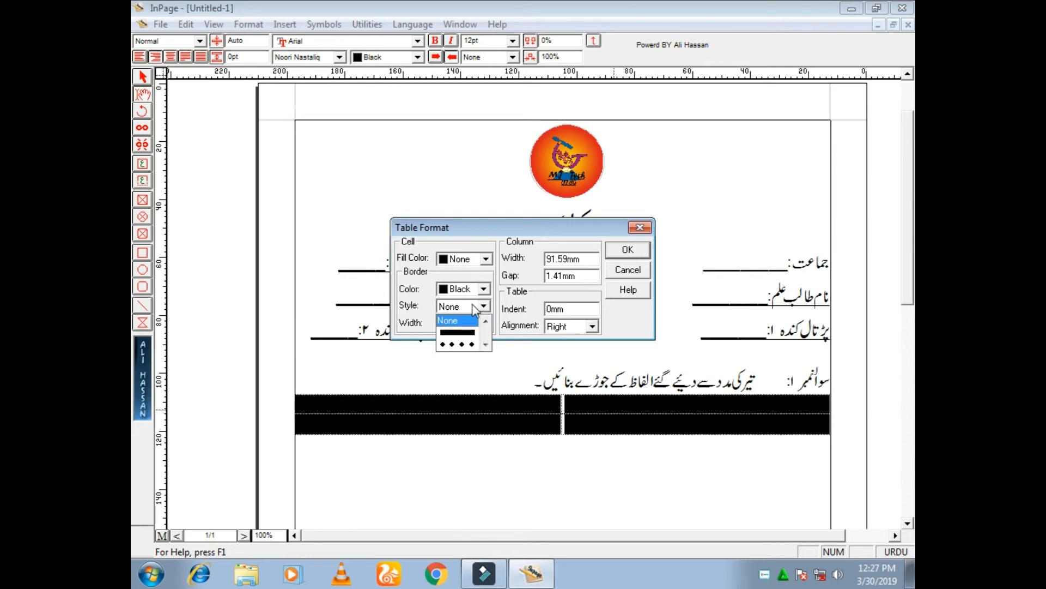
{"action": "left_click", "coordinate": [466, 335]}
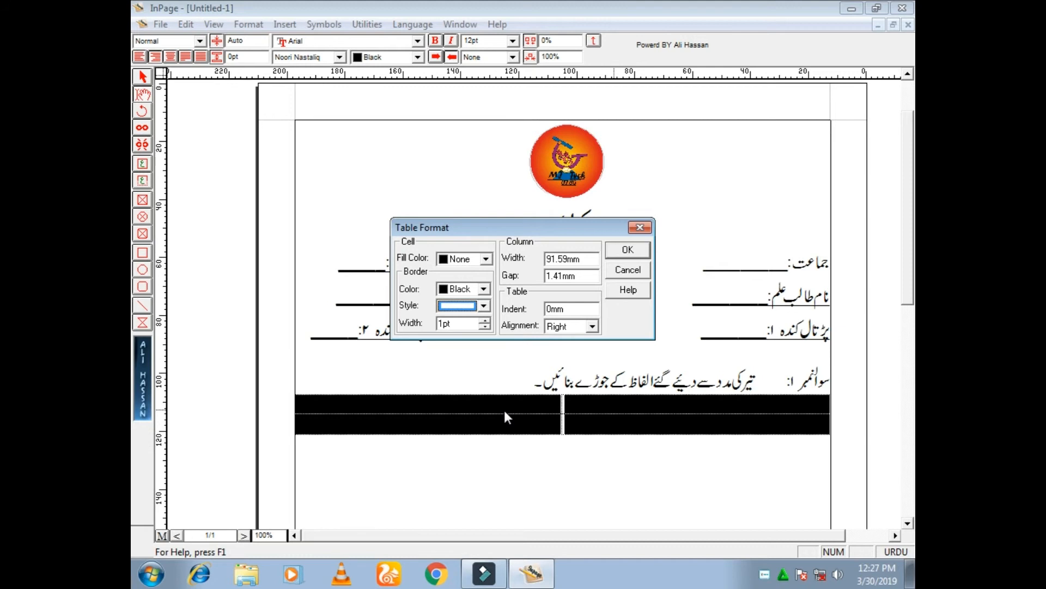
{"action": "left_click", "coordinate": [485, 320]}
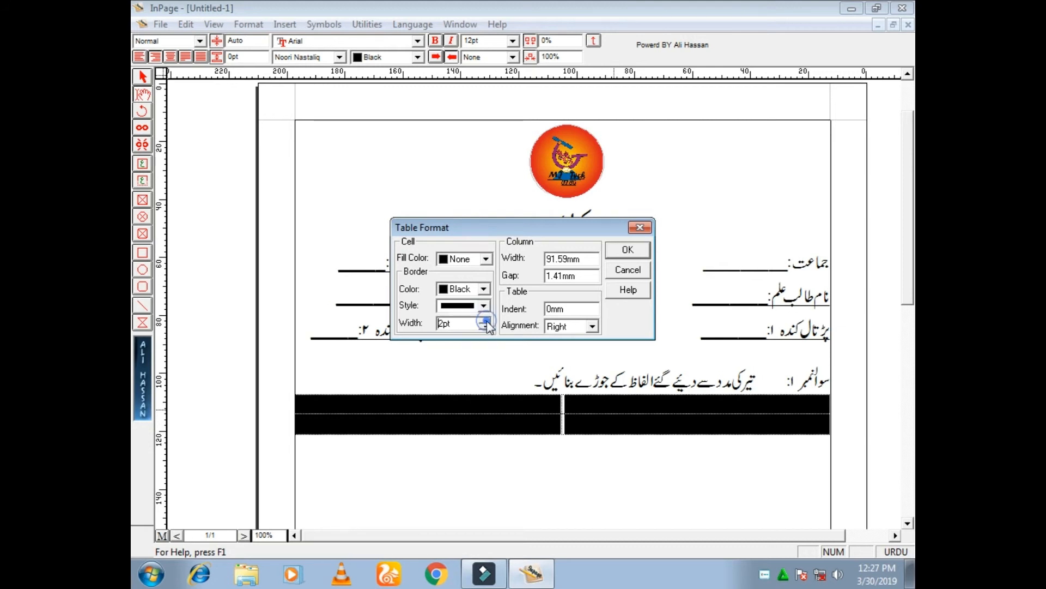
{"action": "left_click", "coordinate": [485, 320]}
{"action": "left_click", "coordinate": [486, 326]}
{"action": "left_click", "coordinate": [627, 251]}
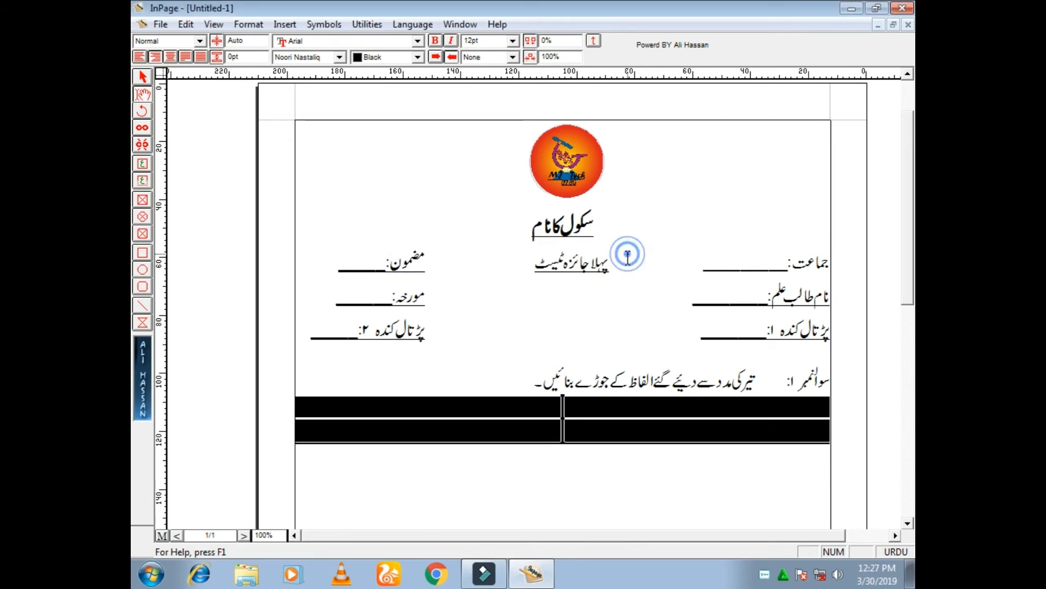
Narrow the table from both sides, lining up its right edge with the start of the question text
{"action": "left_click", "coordinate": [686, 412]}
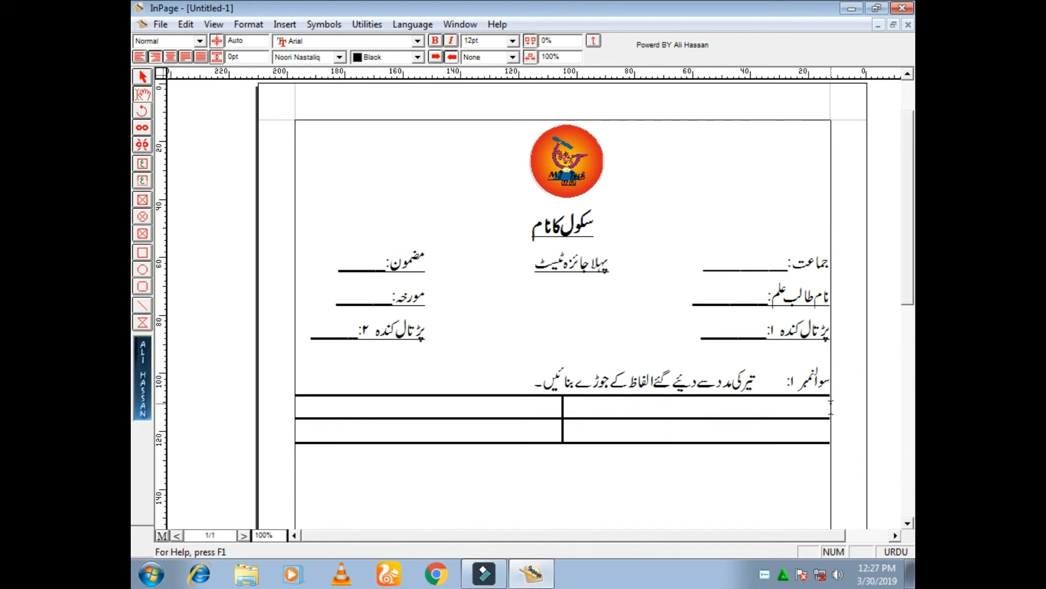
{"action": "left_click_drag", "start_coordinate": [829, 406], "coordinate": [754, 411]}
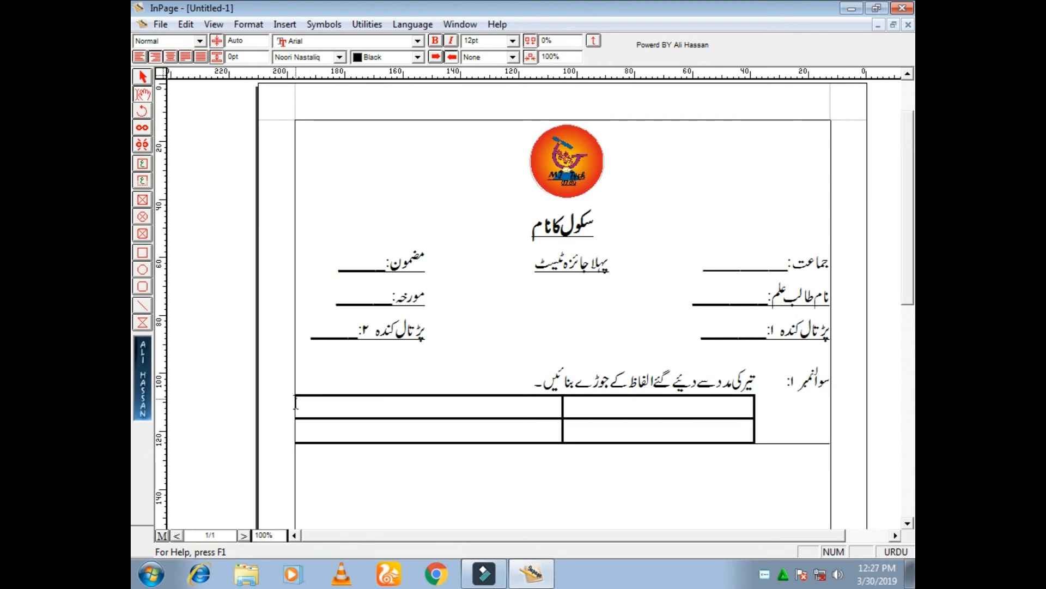
{"action": "left_click_drag", "start_coordinate": [299, 401], "coordinate": [310, 428]}
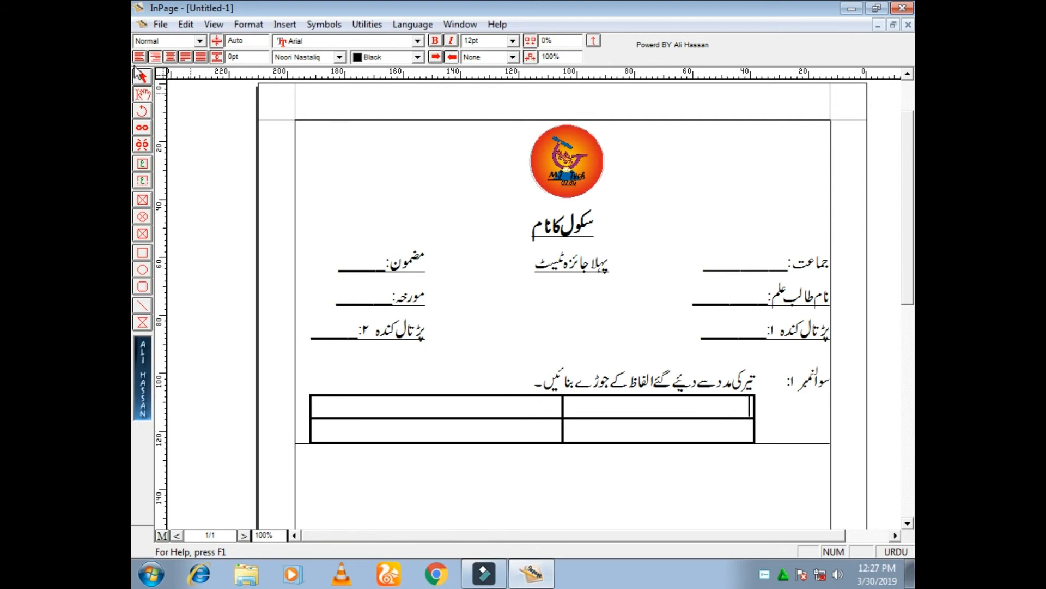
Centre the first heading cell and enter the column headings "کالم الف" and "کلام ب" in the table's top row
{"action": "left_click", "coordinate": [171, 57]}
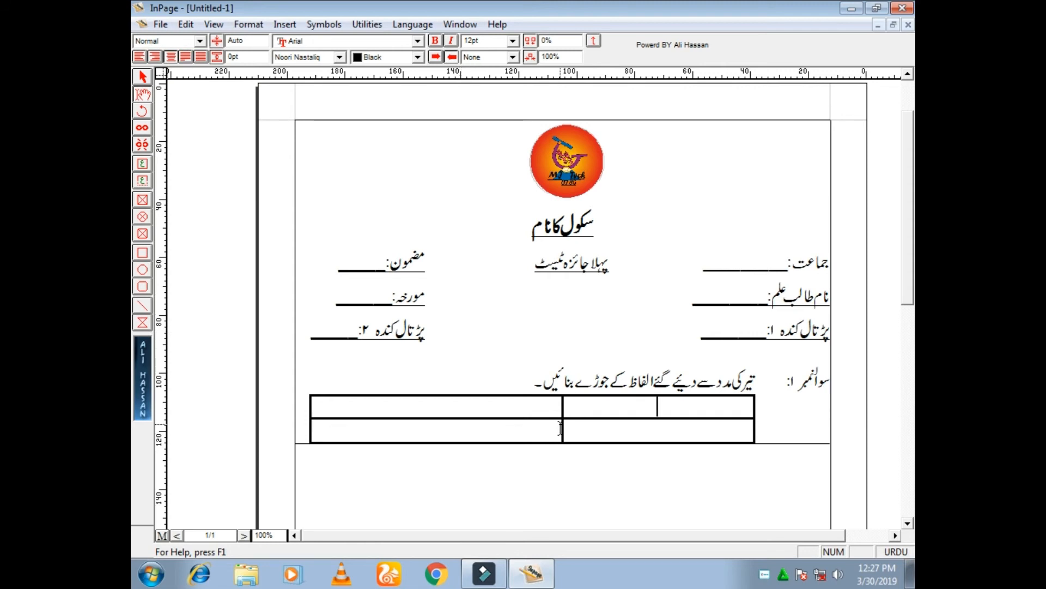
{"action": "type", "text": "کالم الف"}
{"action": "key", "text": "Tab"}
{"action": "type", "text": "کالم"}
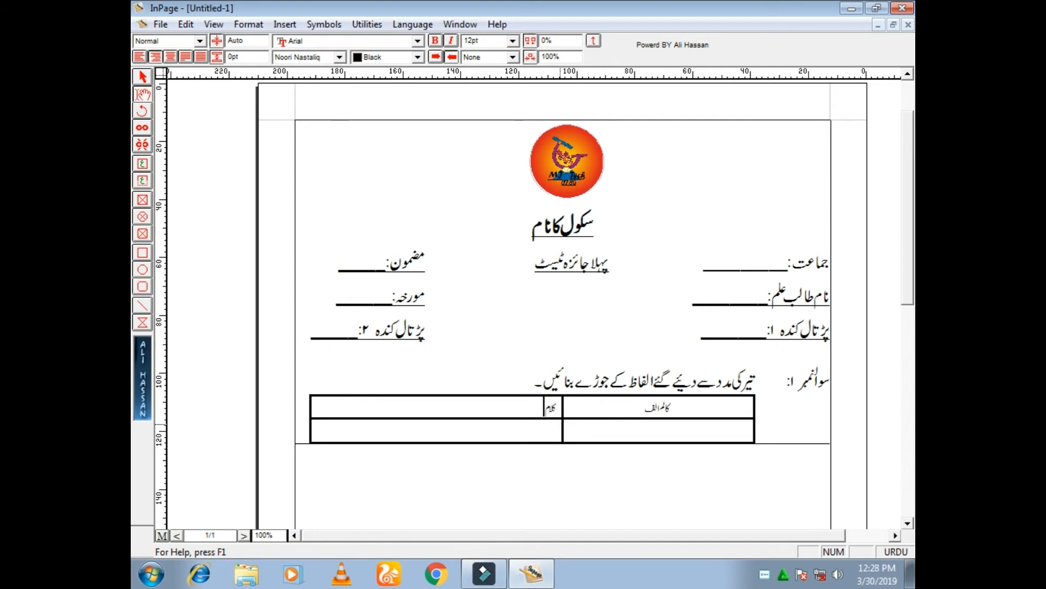
{"action": "type", "text": " ب"}
Set the font size of both column headings in the table's top row to 20pt
{"action": "left_click_drag", "start_coordinate": [694, 408], "coordinate": [487, 418]}
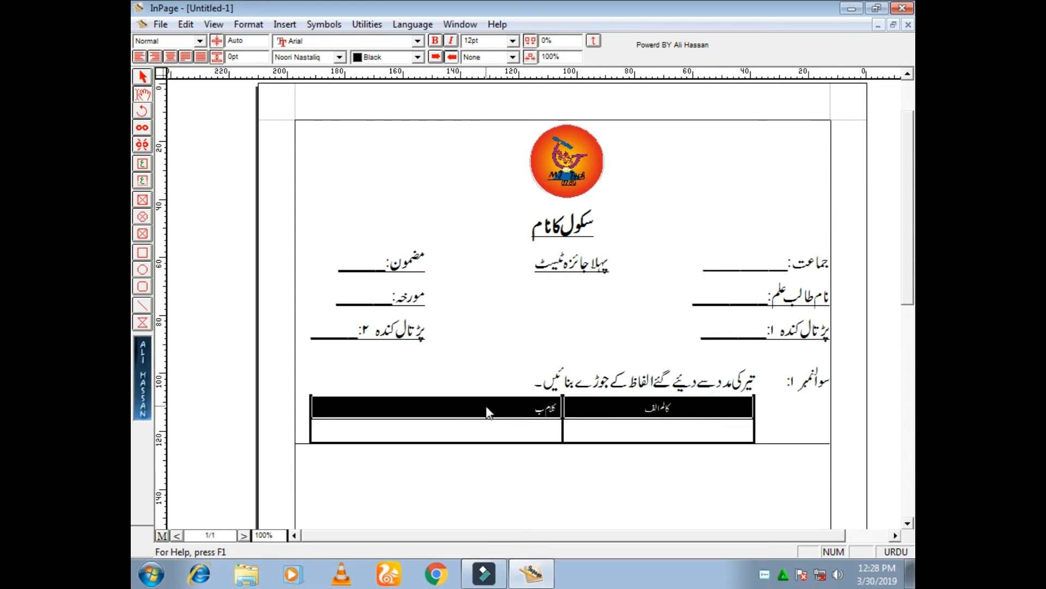
{"action": "double_click", "coordinate": [490, 41]}
{"action": "type", "text": "2"}
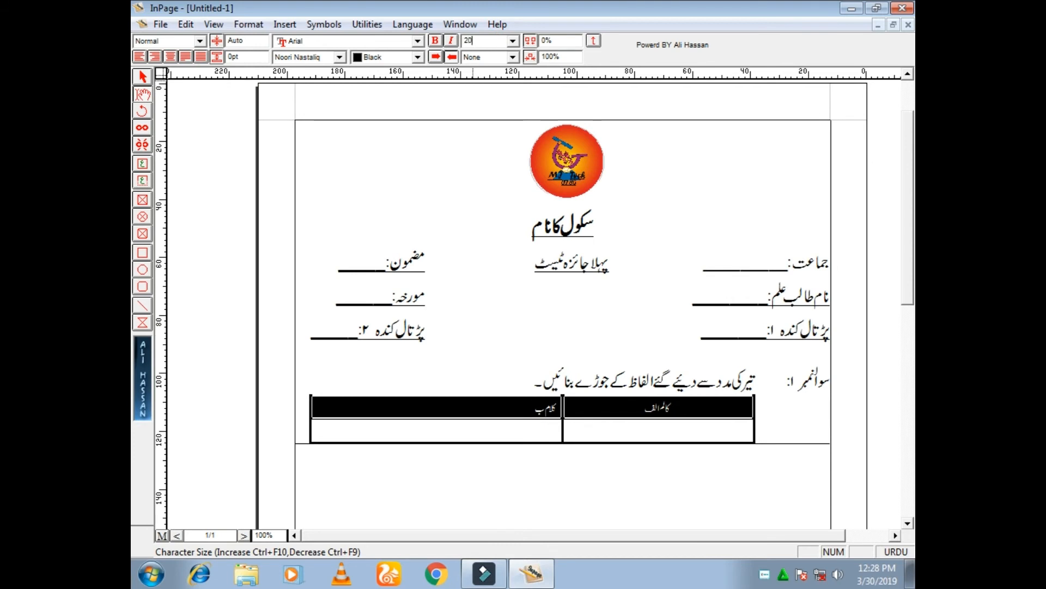
{"action": "type", "text": "0"}
{"action": "key", "text": "Return"}
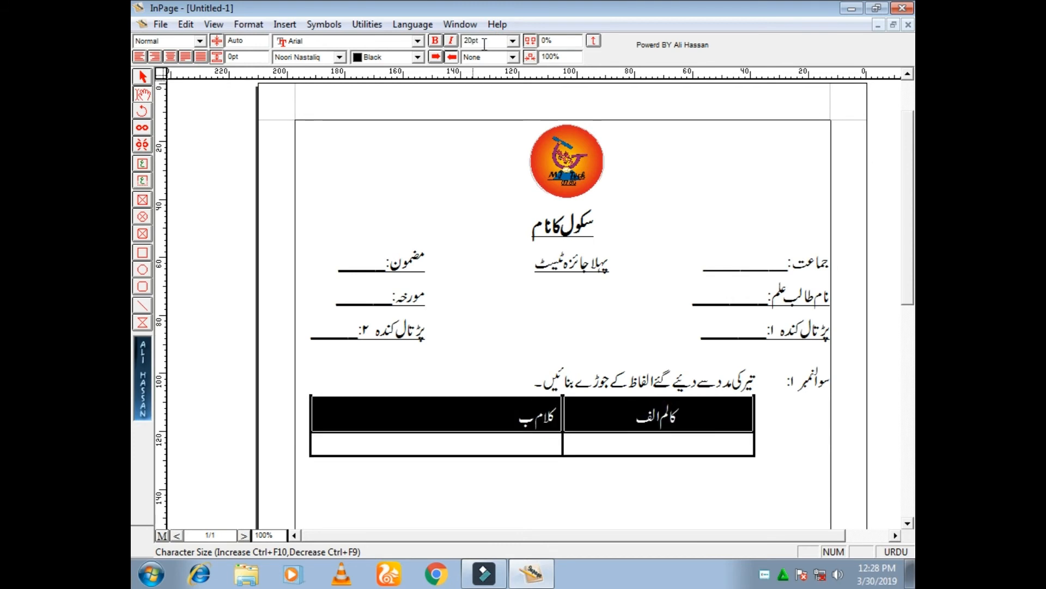
Set the font size of both empty cells in the table's second row to 20pt
{"action": "left_click", "coordinate": [654, 440]}
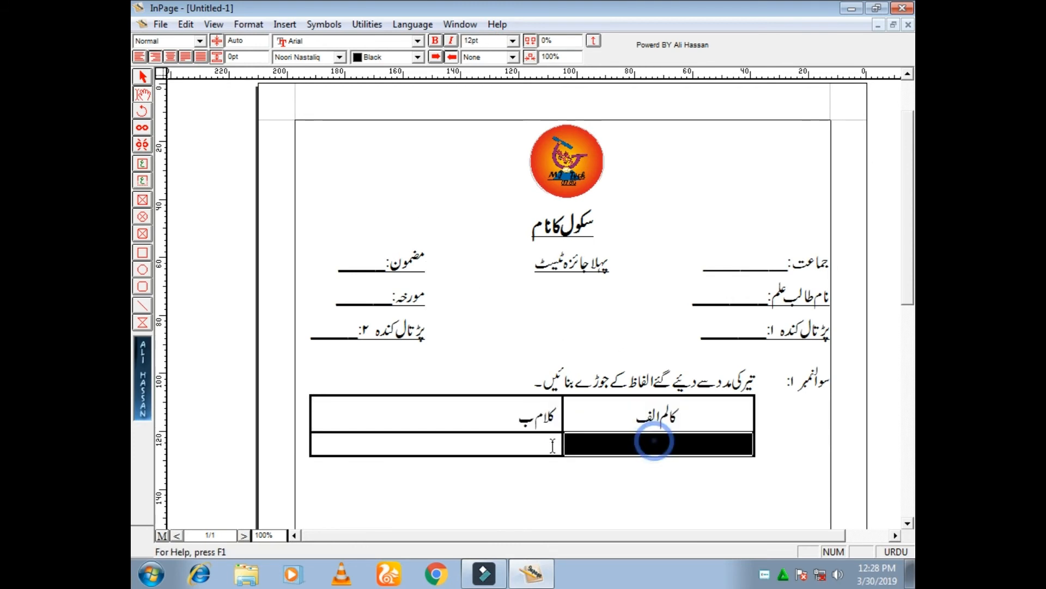
{"action": "left_click_drag", "start_coordinate": [552, 446], "coordinate": [548, 448]}
{"action": "double_click", "coordinate": [492, 43]}
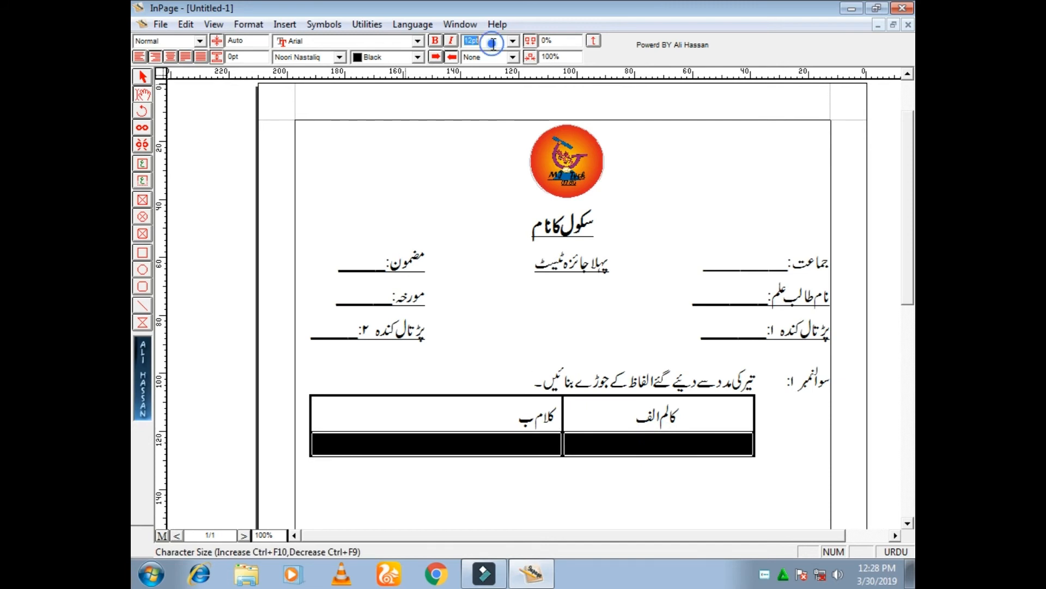
{"action": "type", "text": "20"}
{"action": "key", "text": "Return"}
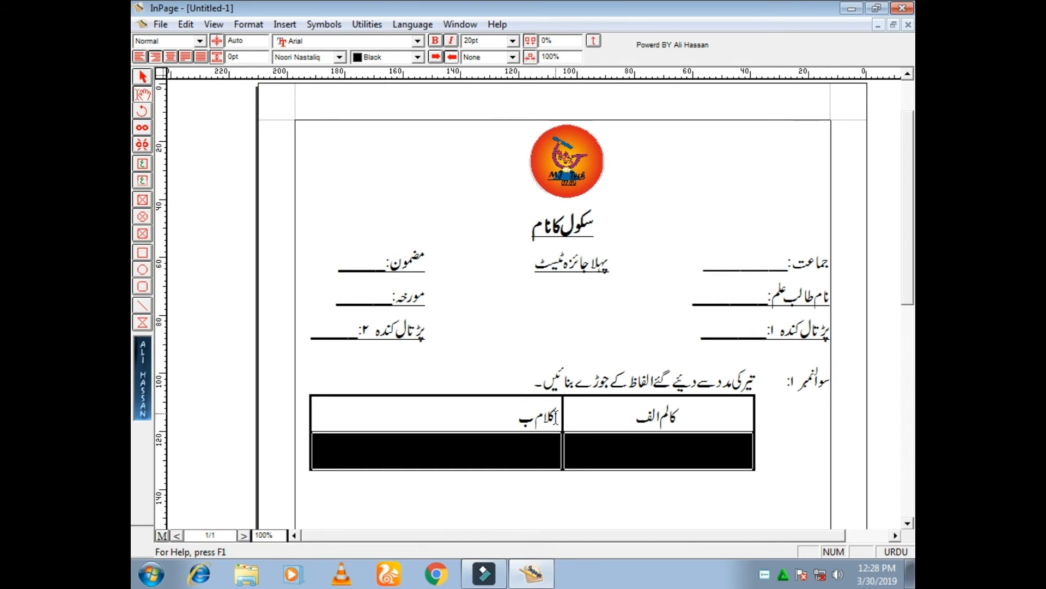
Centre both column headings in the table's top row
{"action": "left_click", "coordinate": [705, 411]}
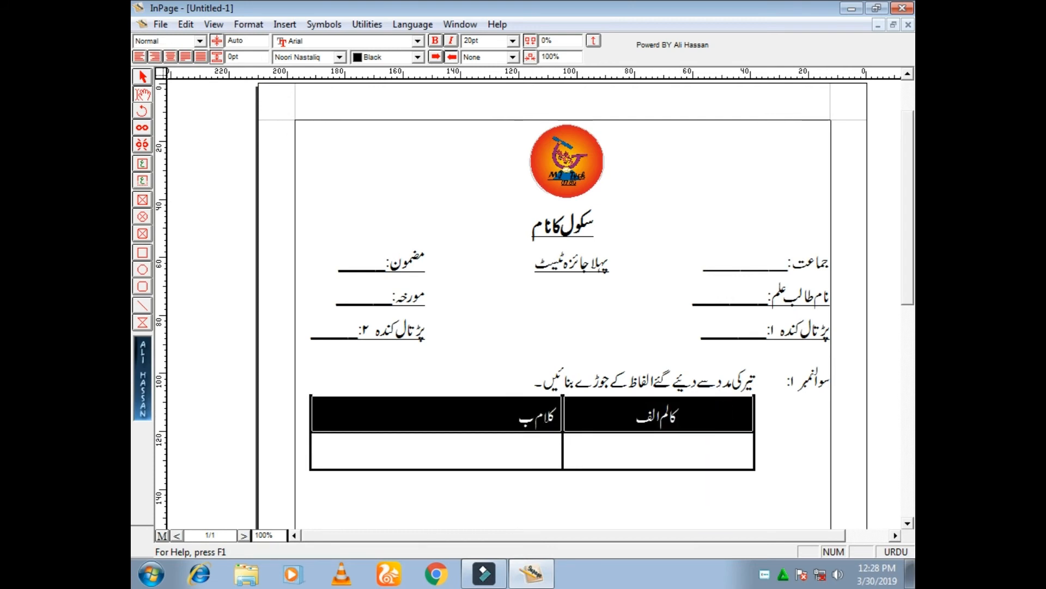
{"action": "left_click", "coordinate": [171, 57]}
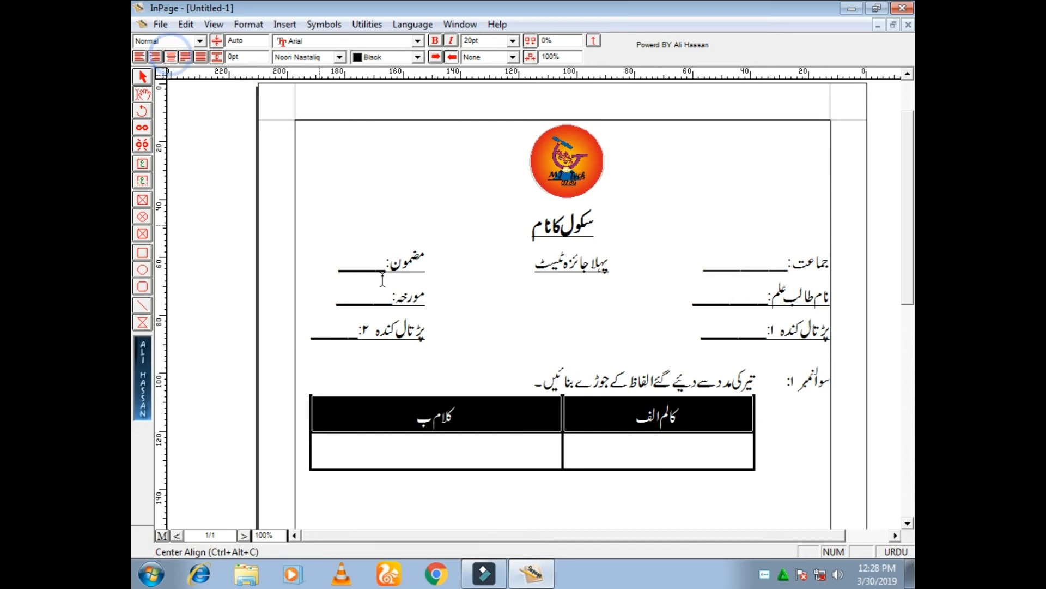
{"action": "left_click", "coordinate": [539, 419]}
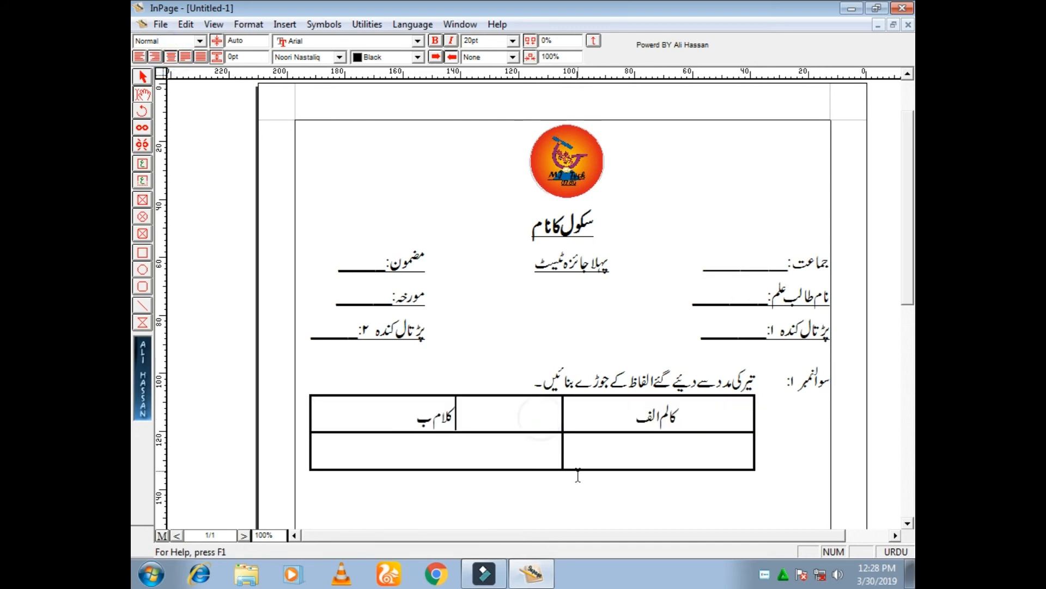
Correct the second column heading to "کالم ب" and separate the words of the first heading as "کالم الف"
{"action": "left_click", "coordinate": [444, 420]}
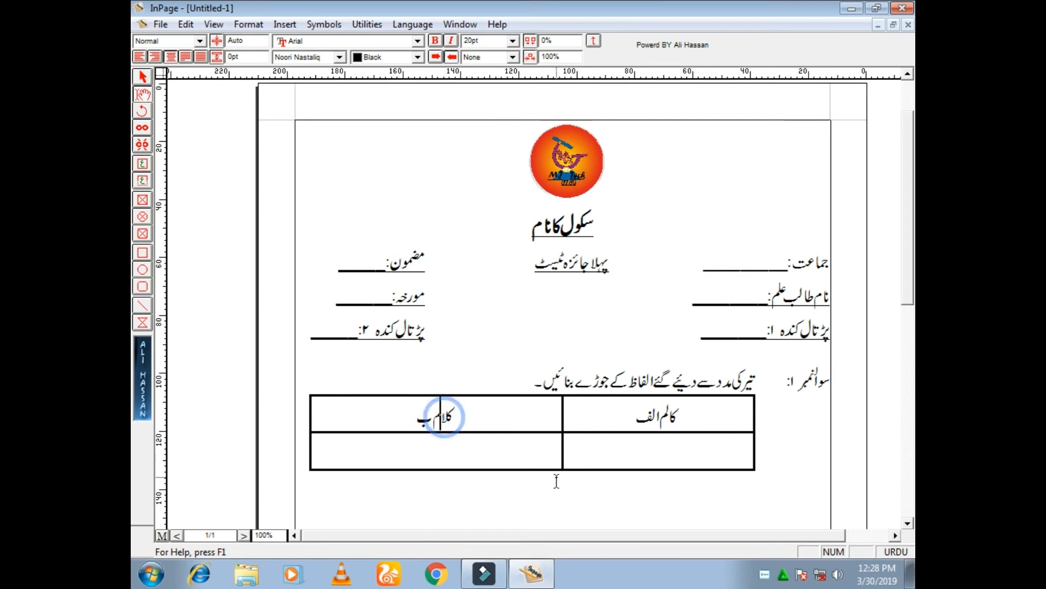
{"action": "key", "text": "BackSpace"}
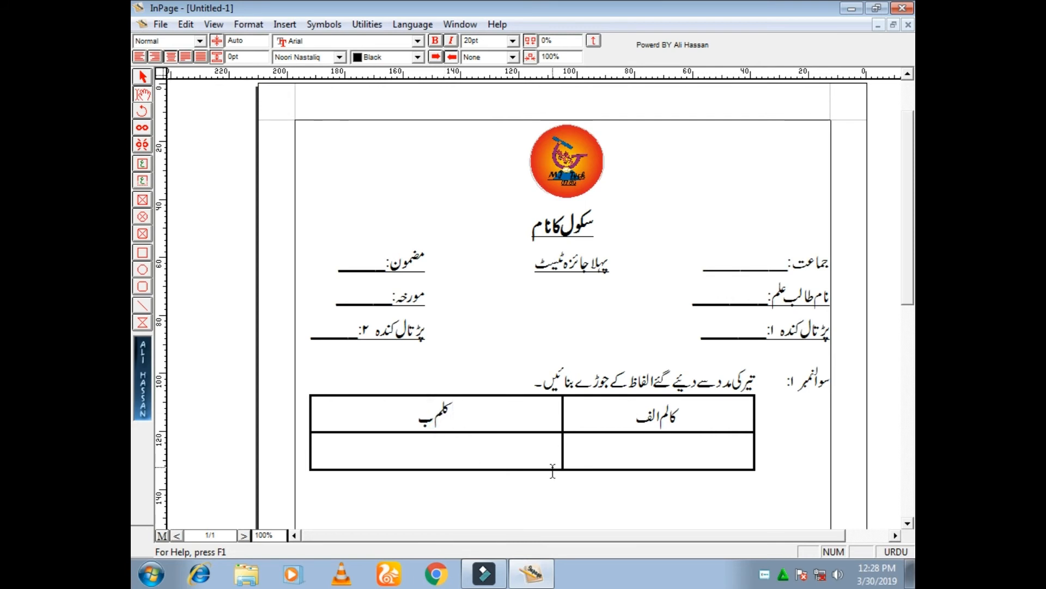
{"action": "key", "text": "BackSpace"}
{"action": "key", "text": "BackSpace"}
{"action": "key", "text": "BackSpace"}
{"action": "key", "text": "BackSpace"}
{"action": "key", "text": "BackSpace"}
{"action": "type", "text": "کالم ب"}
{"action": "left_click", "coordinate": [432, 417]}
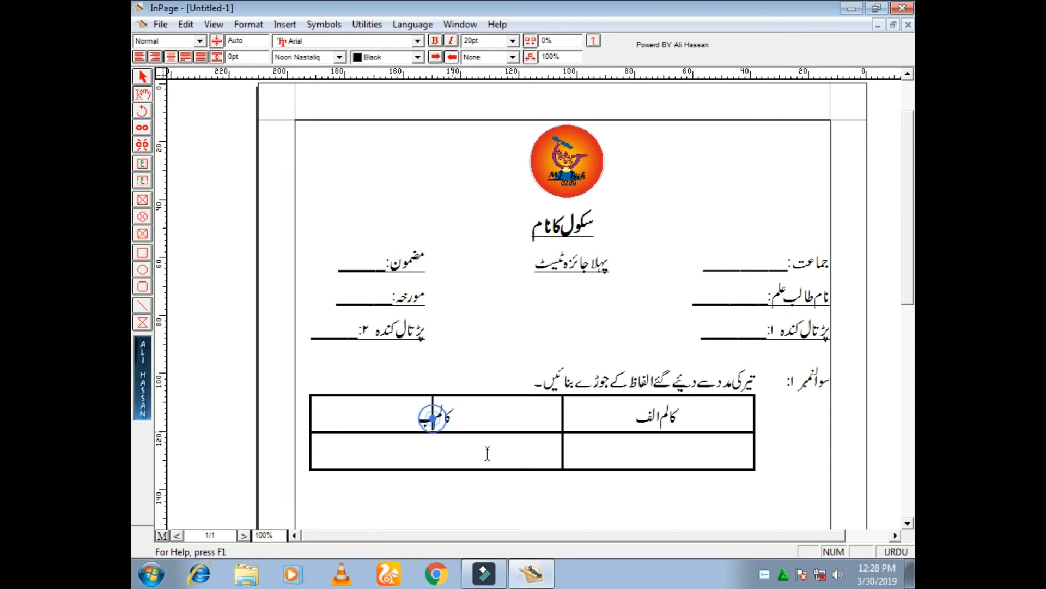
{"action": "left_click", "coordinate": [658, 413]}
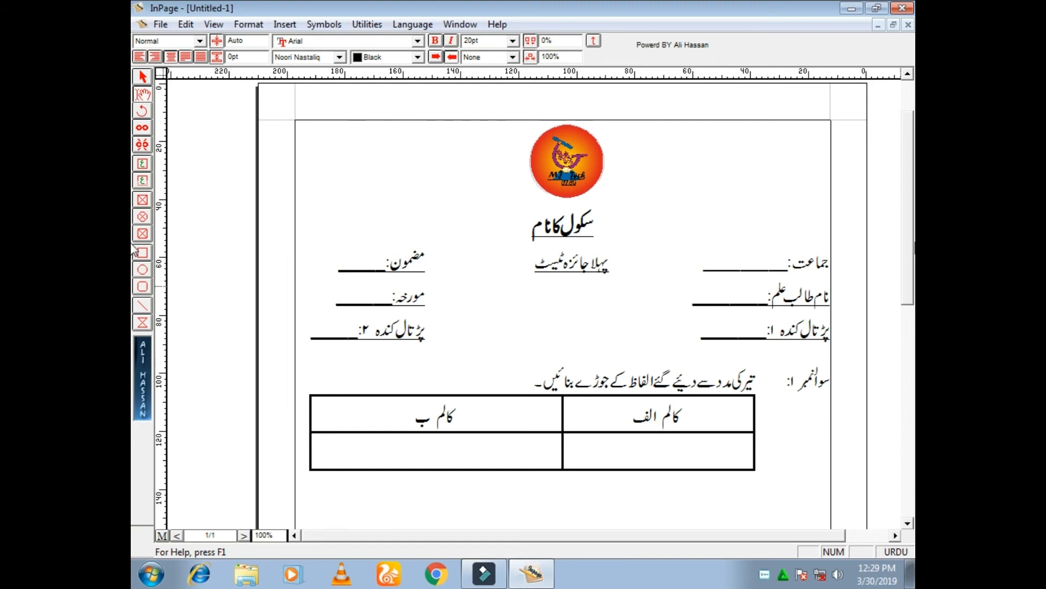
Below the table, start the second question in 20pt text with the label "سوالنمبر ۲:"
{"action": "left_click_drag", "start_coordinate": [909, 264], "coordinate": [909, 363]}
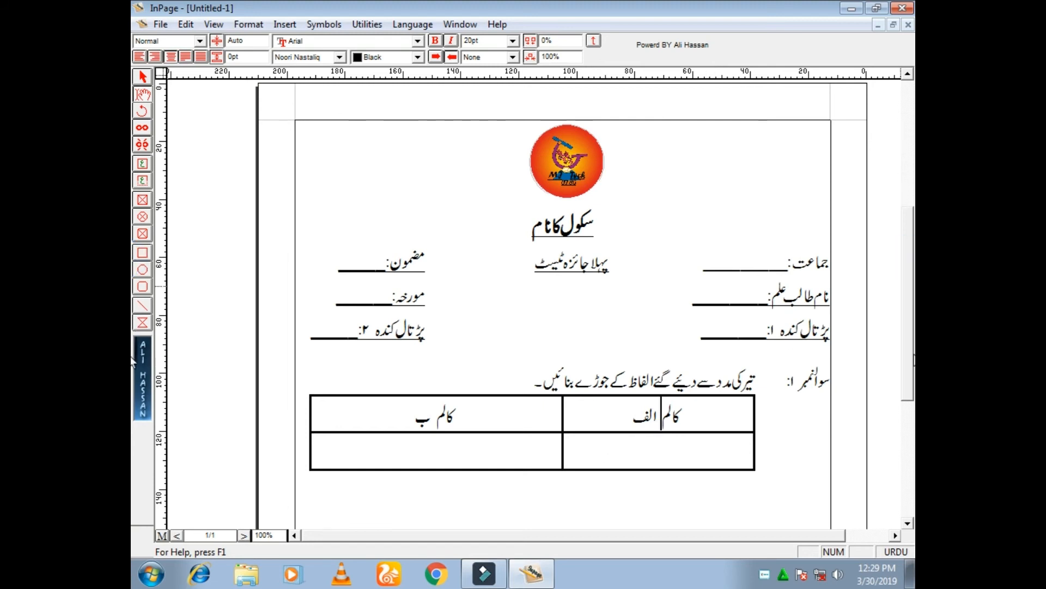
{"action": "left_click", "coordinate": [820, 263]}
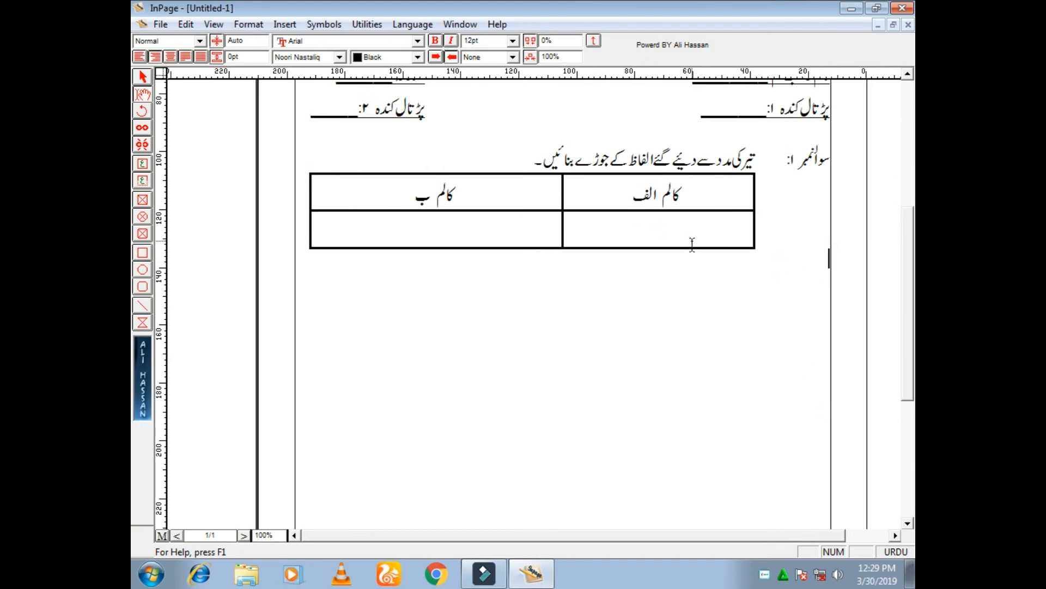
{"action": "double_click", "coordinate": [483, 41]}
{"action": "type", "text": "20"}
{"action": "key", "text": "Return"}
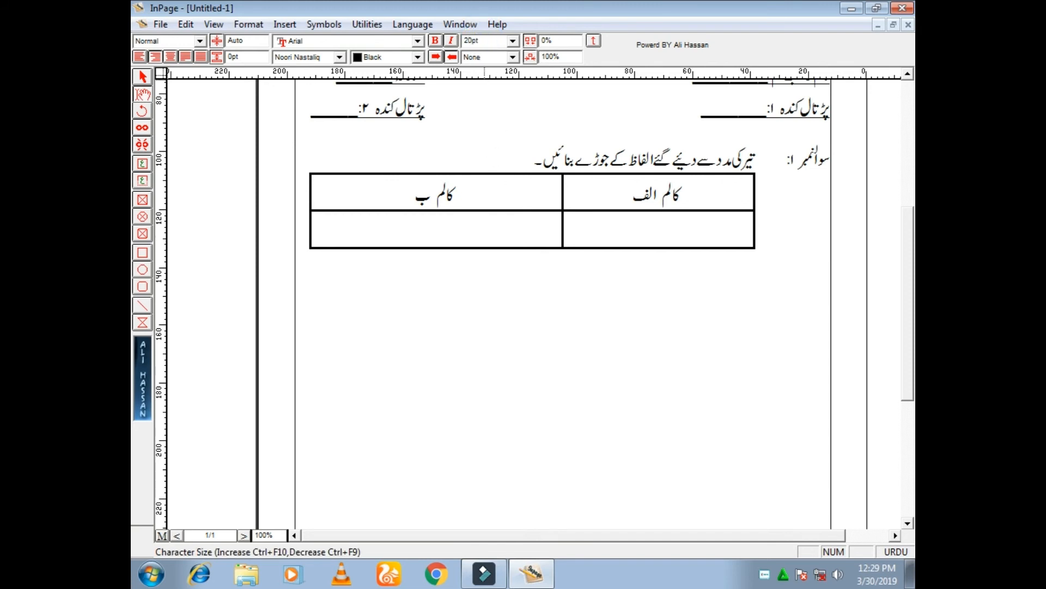
{"action": "type", "text": "سول"}
{"action": "key", "text": "BackSpace"}
{"action": "type", "text": "النمبر ۲"}
{"action": "key", "text": "BackSpace"}
{"action": "key", "text": "BackSpace"}
{"action": "type", "text": "۲: مندرجہ ذیل"}
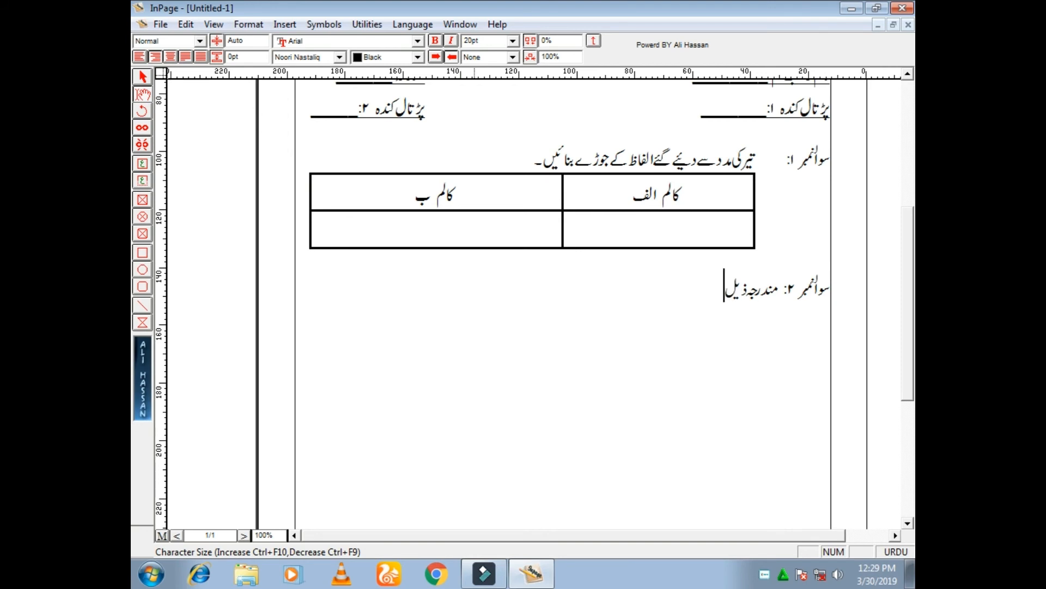
{"action": "type", "text": " سوالات کے جوا"}
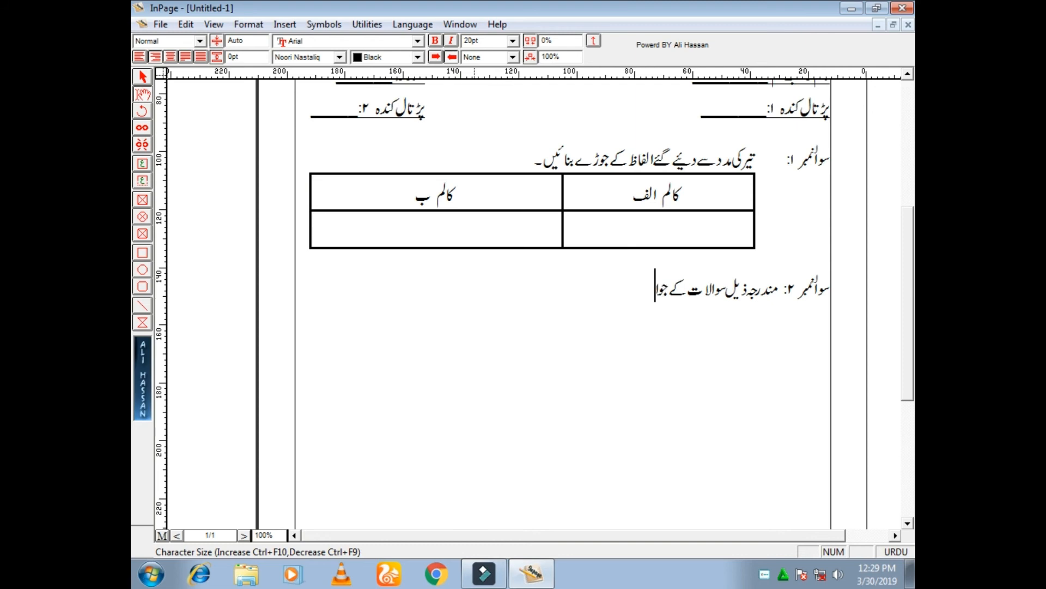
{"action": "type", "text": "بات دیں۔"}
Add an indented underscore answer line beneath the second question, kept short enough to fit on one line
{"action": "key", "text": "Return"}
{"action": "key", "text": "Tab"}
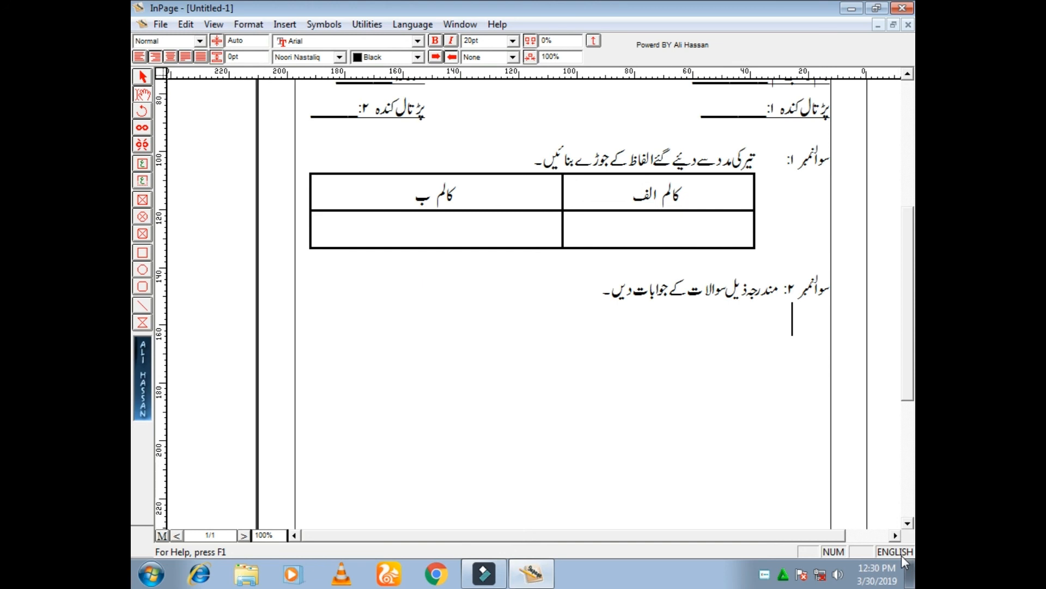
{"action": "type", "text": "_______________________________________________________"}
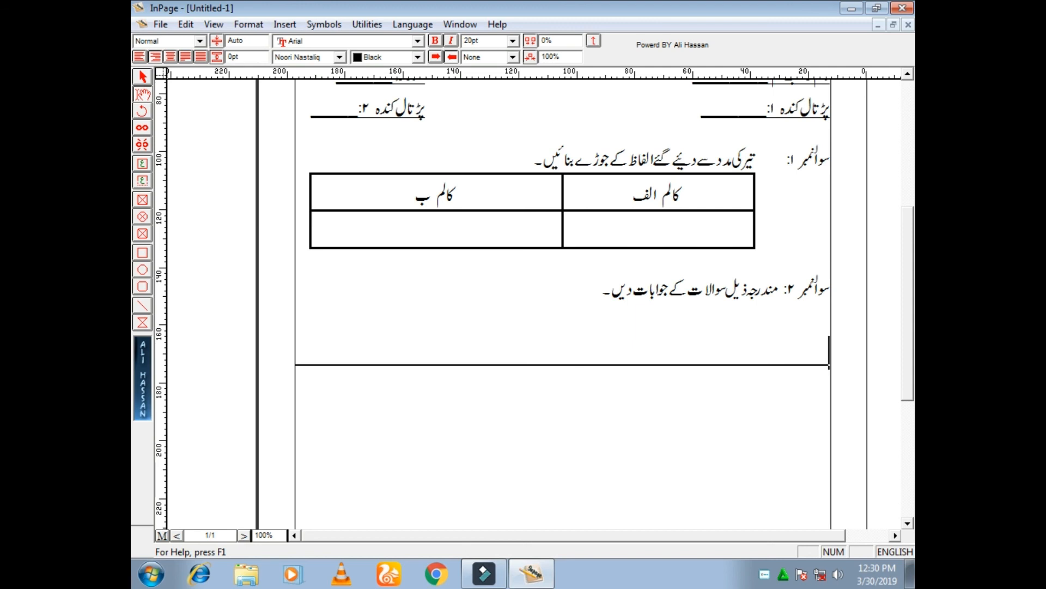
{"action": "key", "text": "BackSpace"}
{"action": "key", "text": "BackSpace"}
{"action": "key", "text": "BackSpace"}
{"action": "key", "text": "BackSpace"}
{"action": "key", "text": "BackSpace"}
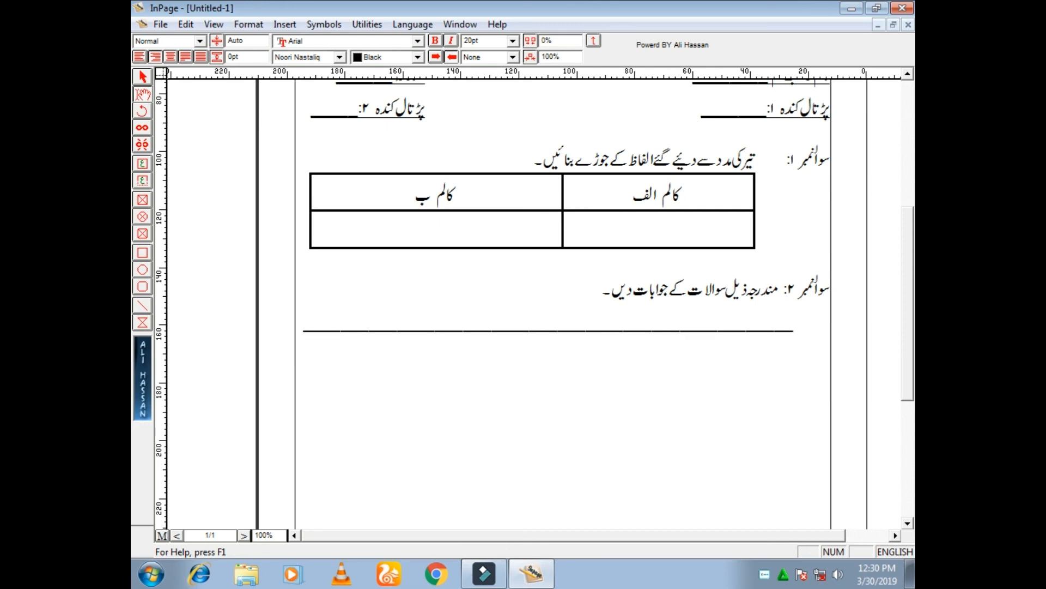
Duplicate the underscore answer line onto the next line with the same indent
{"action": "key", "text": "shift+Left"}
{"action": "mouse_move", "coordinate": [795, 329]}
{"action": "left_mouse_down"}
{"action": "mouse_move", "coordinate": [727, 330]}
{"action": "mouse_move", "coordinate": [784, 329]}
{"action": "left_mouse_up"}
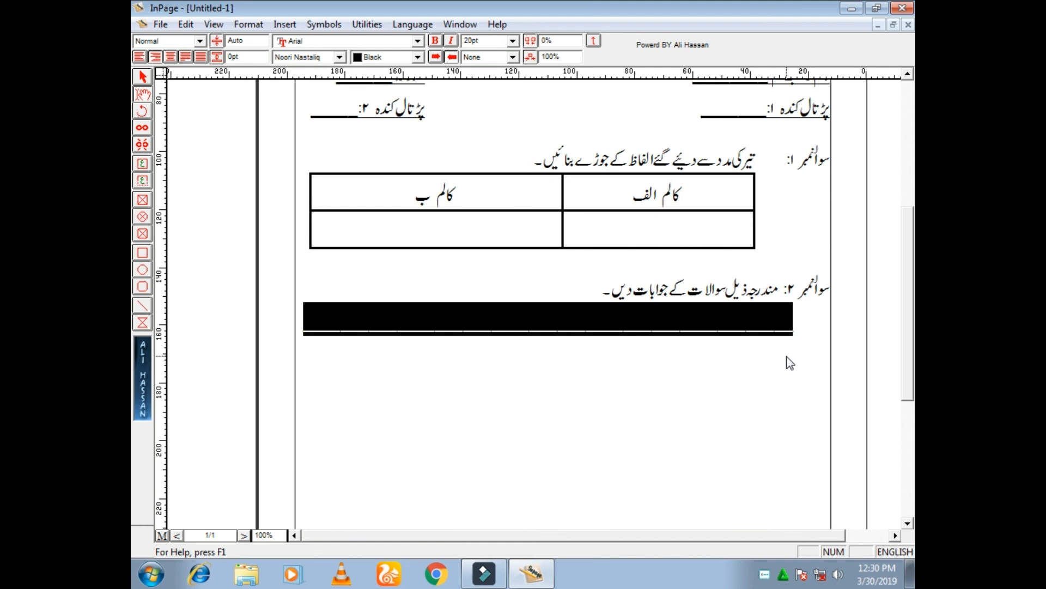
{"action": "key", "text": "F12"}
{"action": "left_click", "coordinate": [796, 353]}
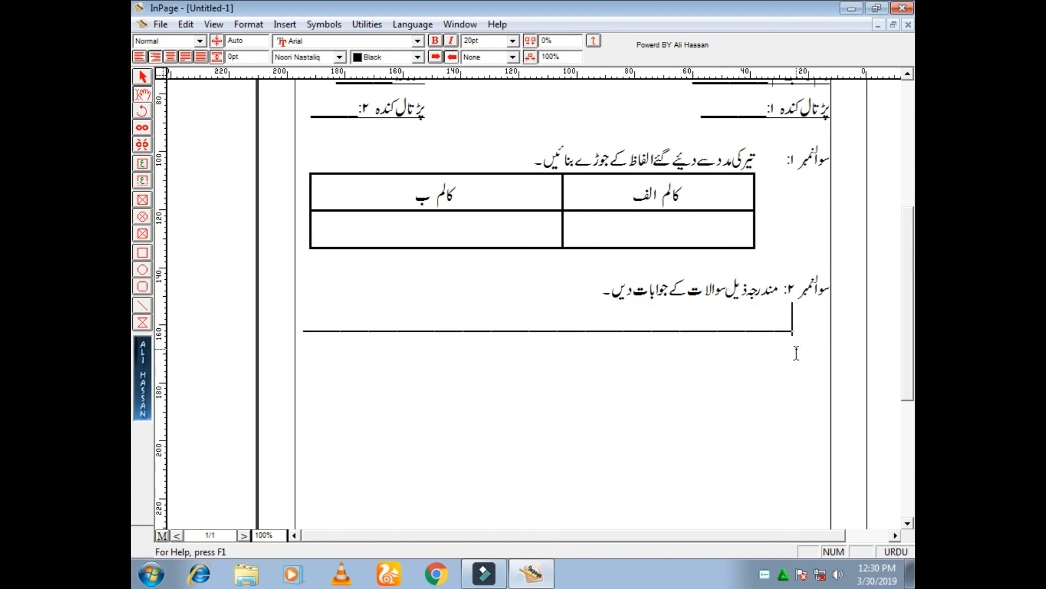
{"action": "key", "text": "Return"}
{"action": "key", "text": "Tab"}
{"action": "key", "text": "Tab"}
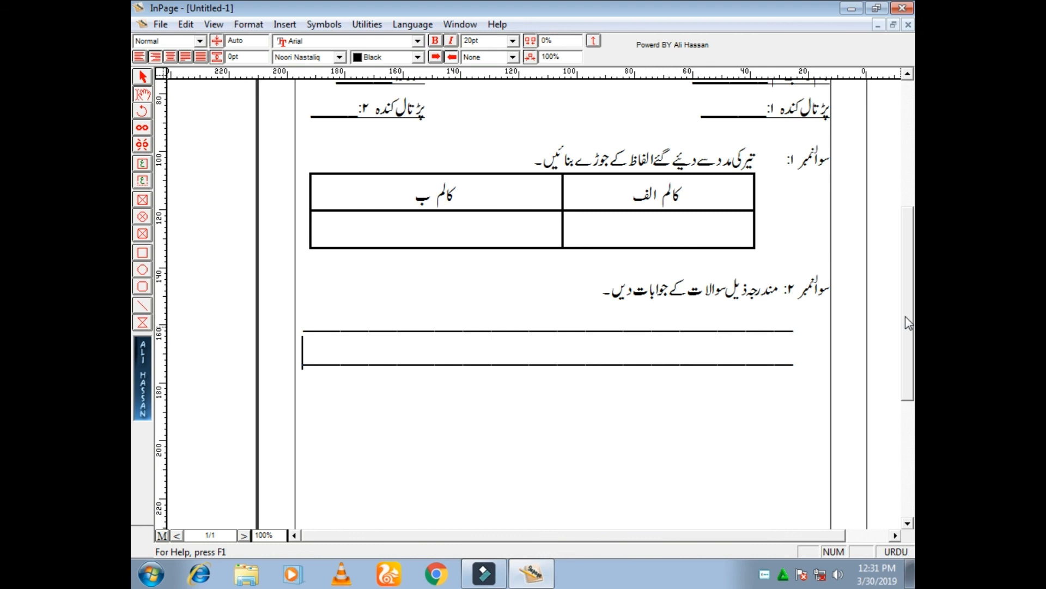
{"action": "left_click_drag", "start_coordinate": [908, 323], "coordinate": [914, 220]}
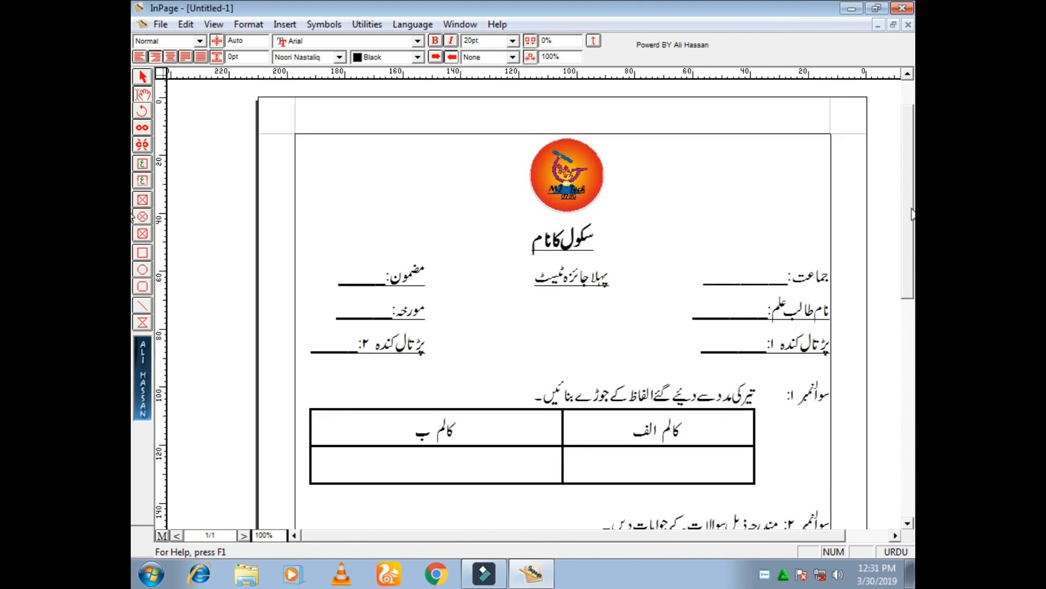
{"action": "left_click_drag", "start_coordinate": [913, 216], "coordinate": [912, 236]}
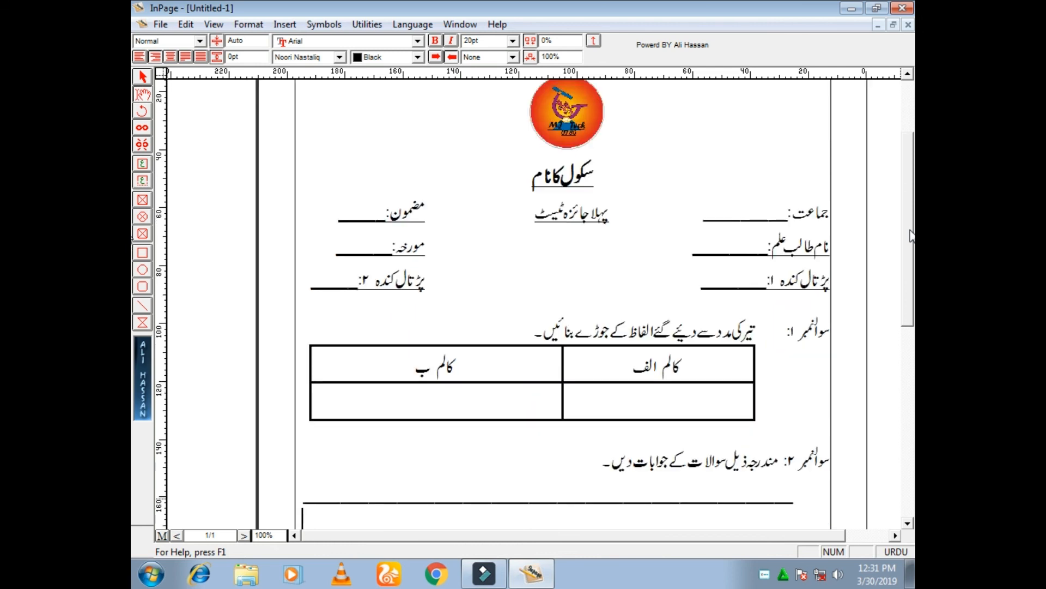
{"action": "left_click_drag", "start_coordinate": [907, 235], "coordinate": [908, 227]}
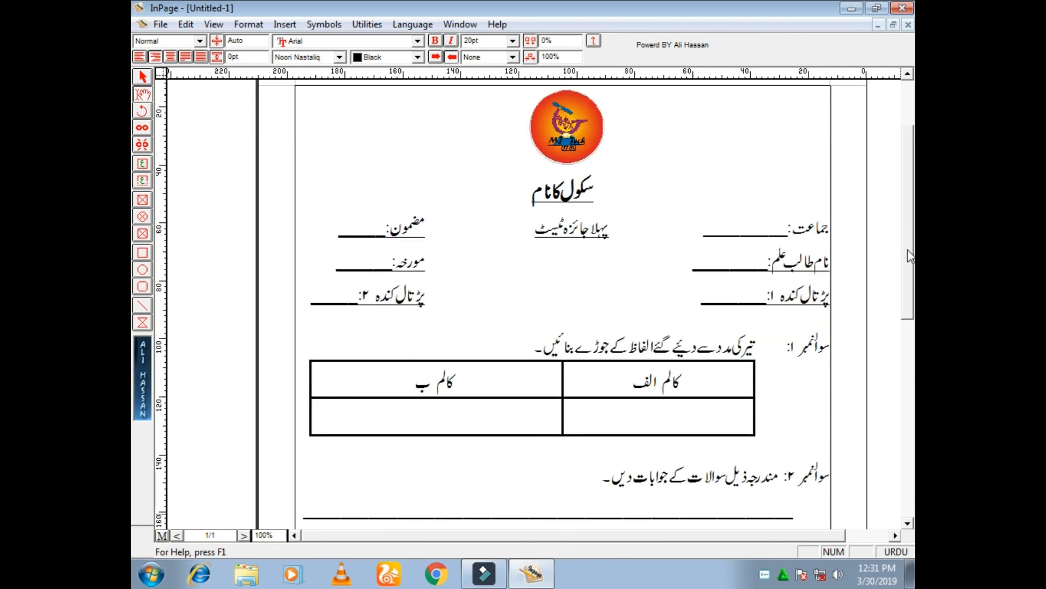